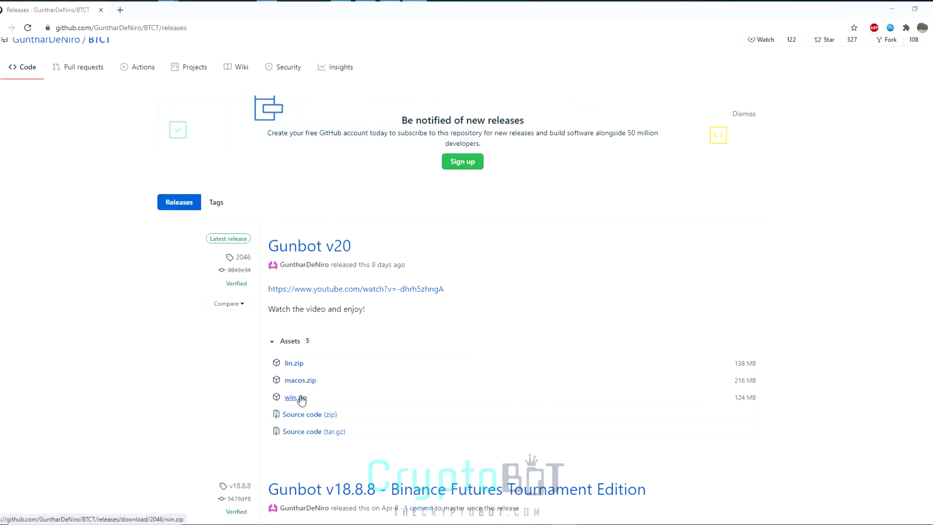
# Download win.zip from the Gunbot v20 release assets and bring up the finished download's options
pyautogui.click(301, 398)
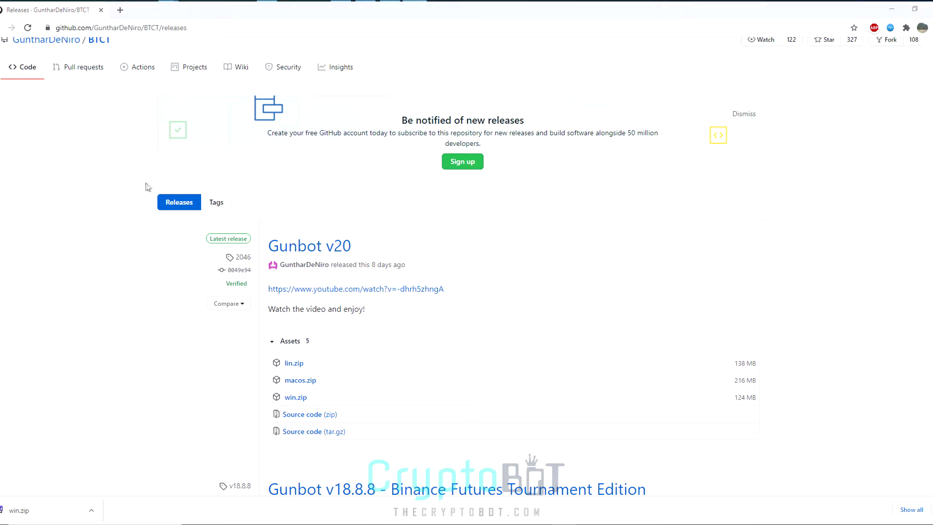
pyautogui.rightClick(39, 519)
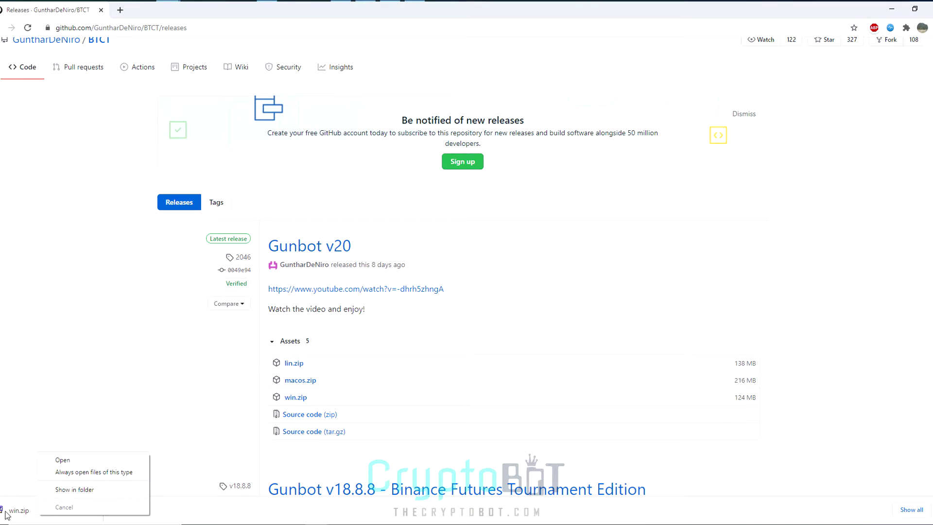
pyautogui.moveTo(7, 515); pyautogui.dragTo(58, 450)
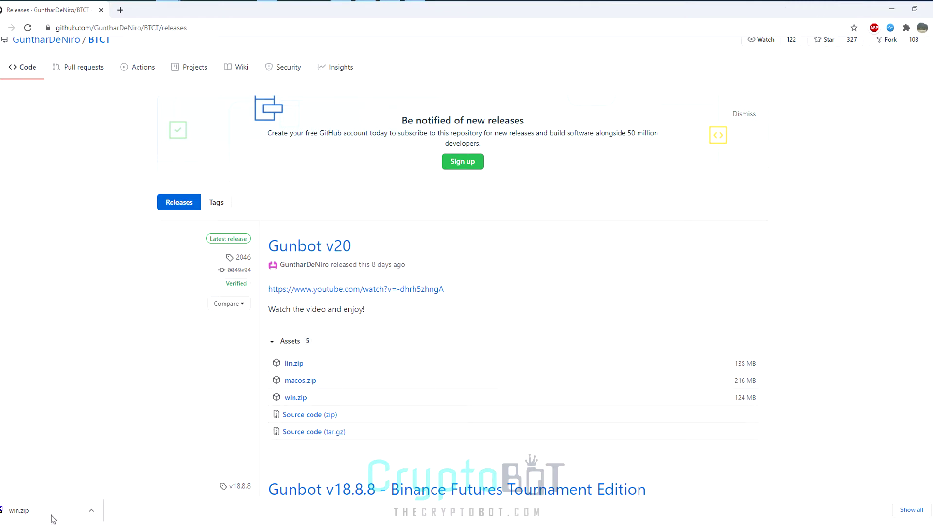
pyautogui.rightClick(53, 519)
# Show win.zip in Downloads, drag it onto the desktop, and close the Downloads window
pyautogui.click(73, 492)
pyautogui.click(912, 9)
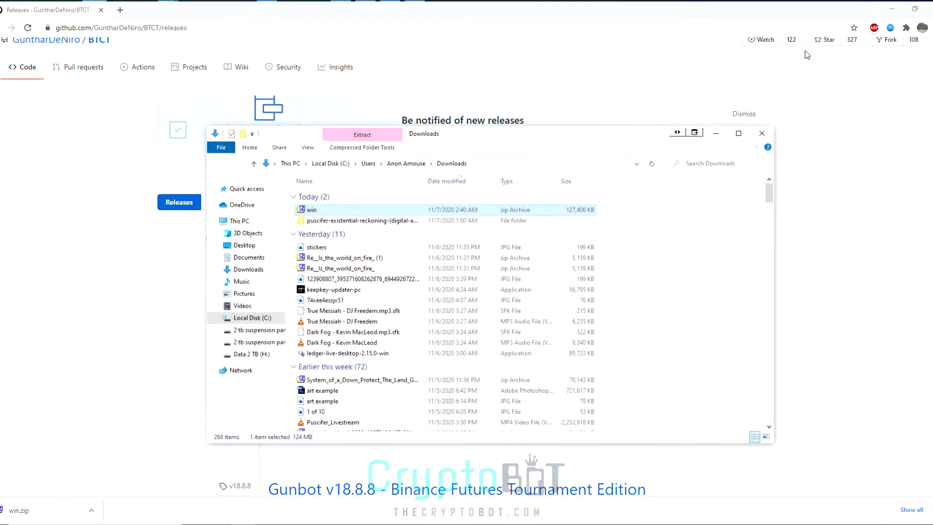
pyautogui.click(891, 9)
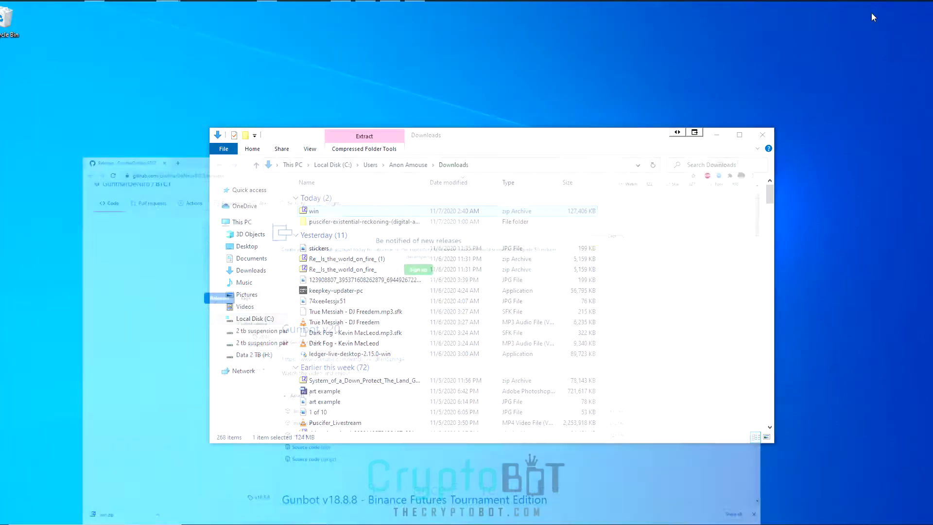
pyautogui.moveTo(351, 211); pyautogui.dragTo(387, 22)
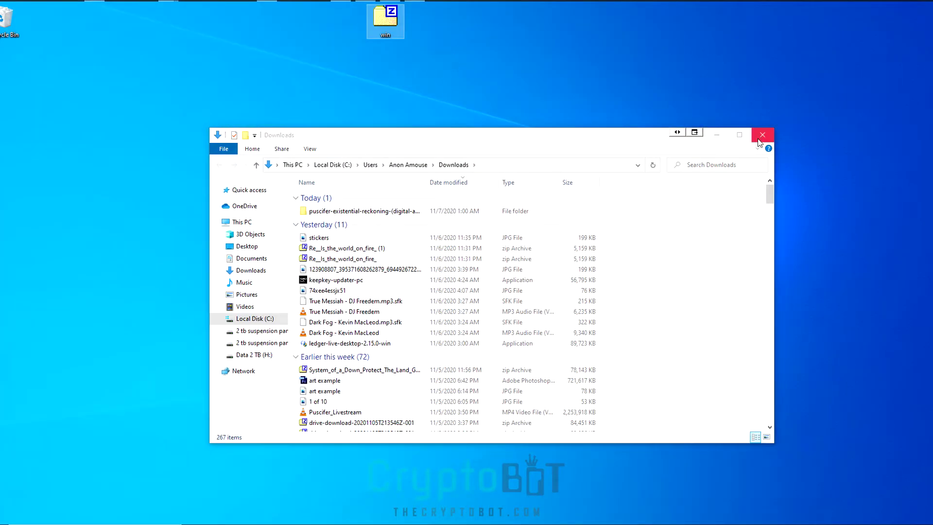
pyautogui.click(762, 134)
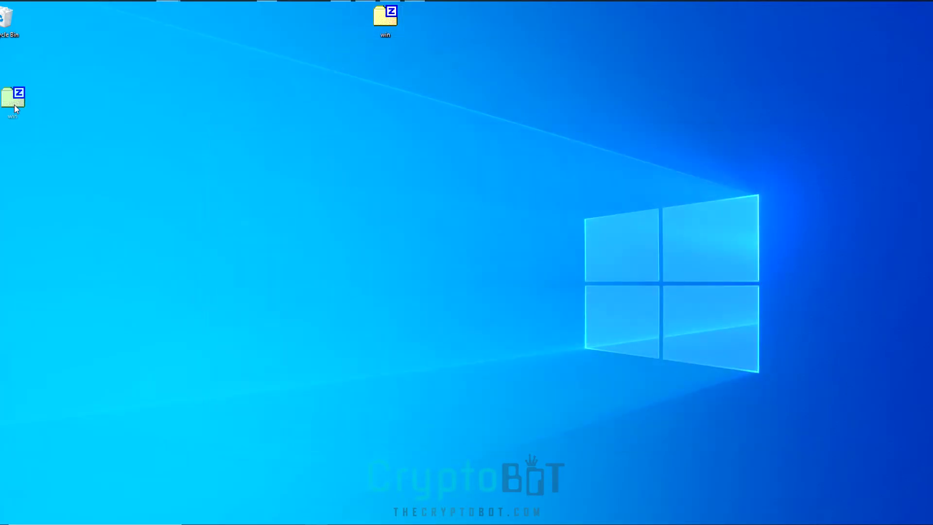
pyautogui.moveTo(14, 104); pyautogui.dragTo(31, 106)
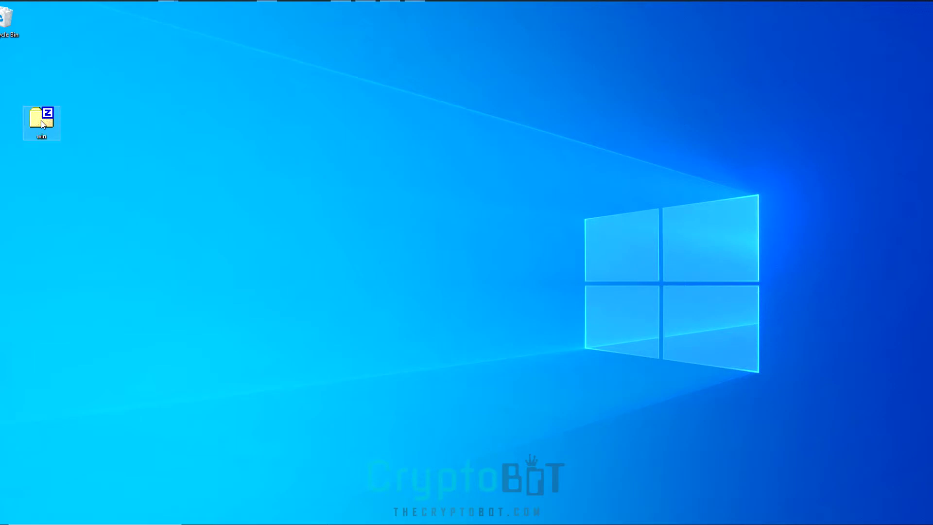
pyautogui.rightClick(42, 115)
# Open win.zip in 7-Zip and drag the win folder onto the desktop
pyautogui.press('Escape')
pyautogui.doubleClick(43, 118)
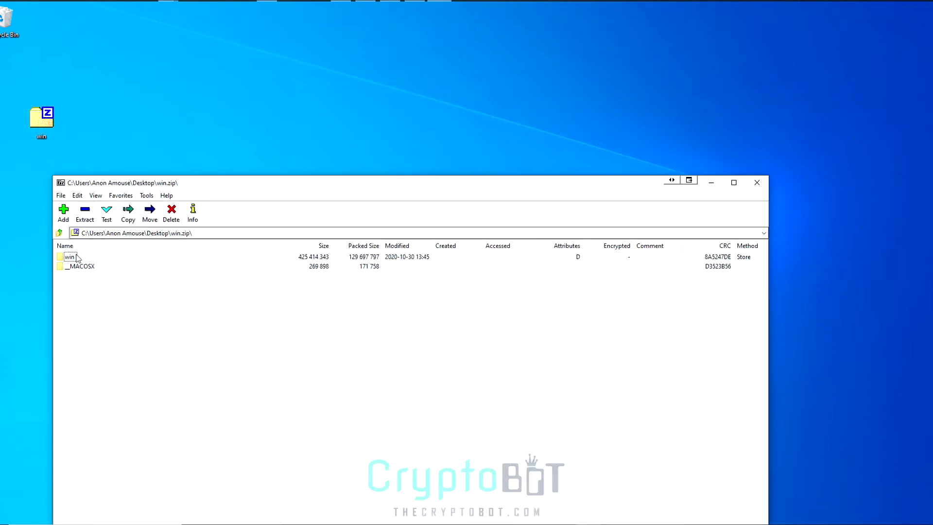
pyautogui.moveTo(70, 257); pyautogui.dragTo(179, 121)
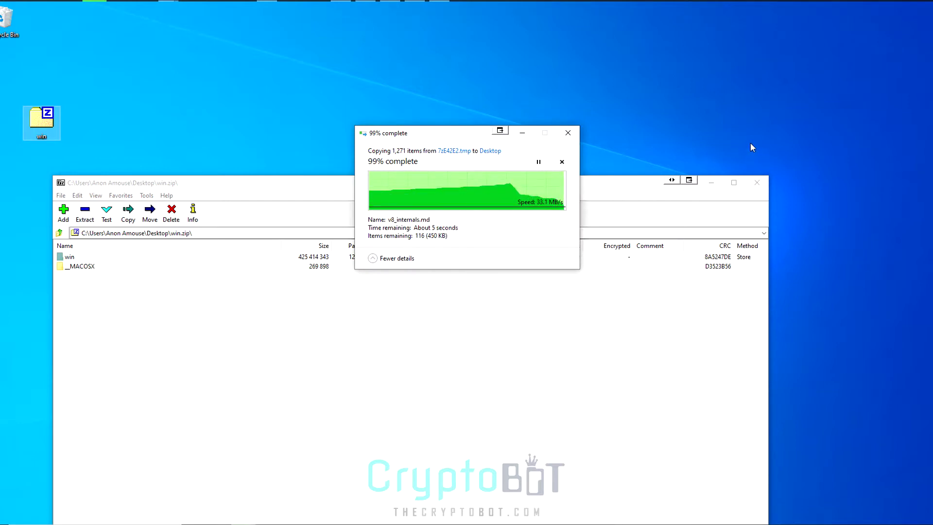
# Clear Read-only on the win folder, applying it to all subfolders and files
pyautogui.click(761, 190)
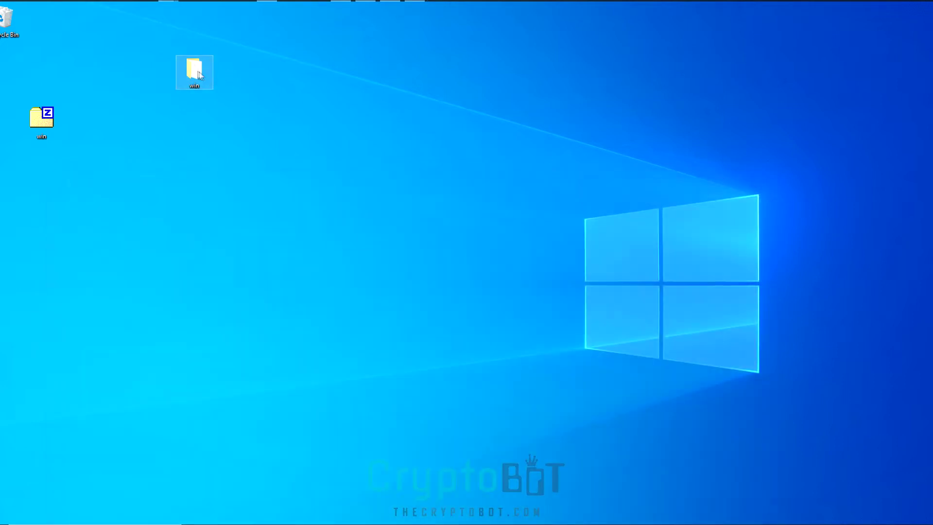
pyautogui.moveTo(148, 132); pyautogui.dragTo(135, 135)
pyautogui.rightClick(124, 123)
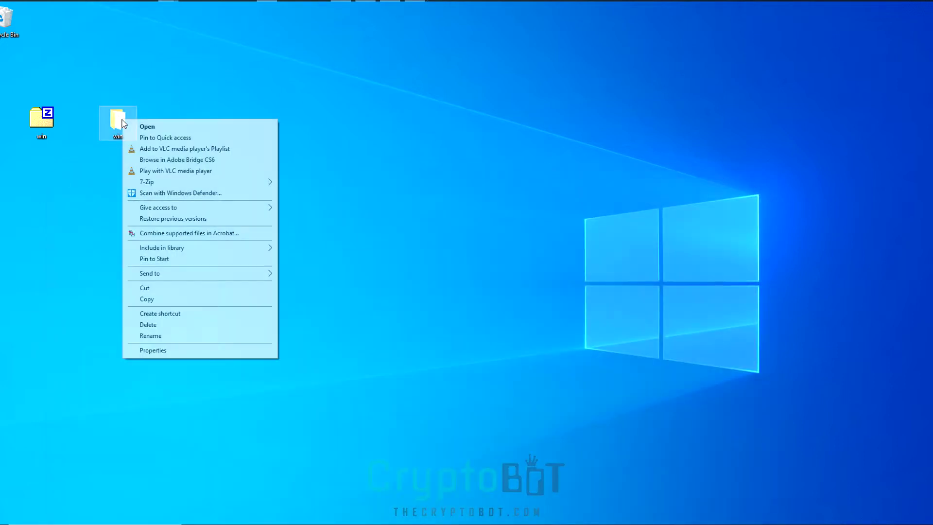
pyautogui.click(170, 350)
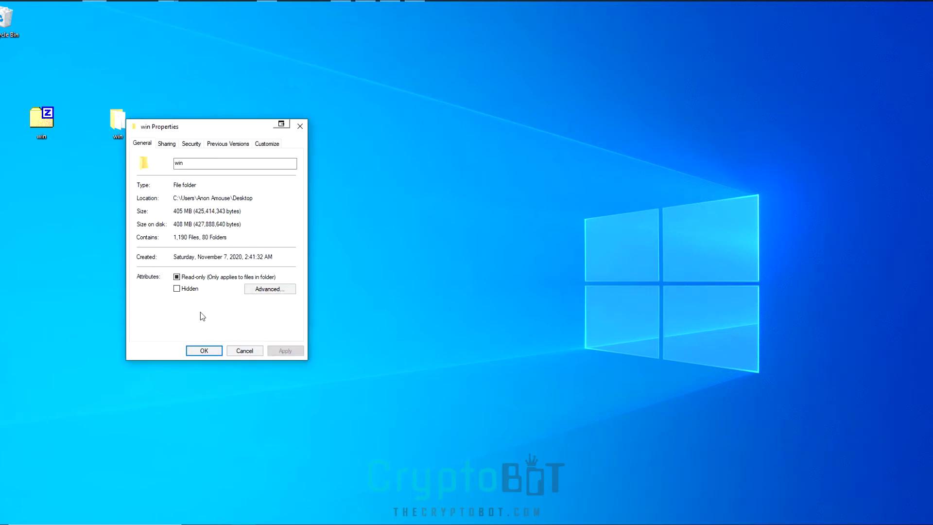
pyautogui.click(177, 277)
pyautogui.click(285, 351)
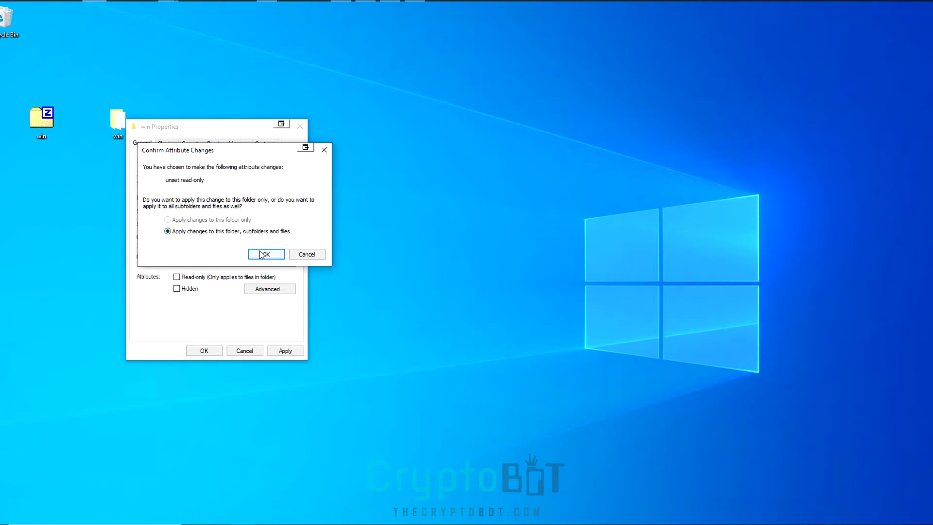
pyautogui.click(267, 254)
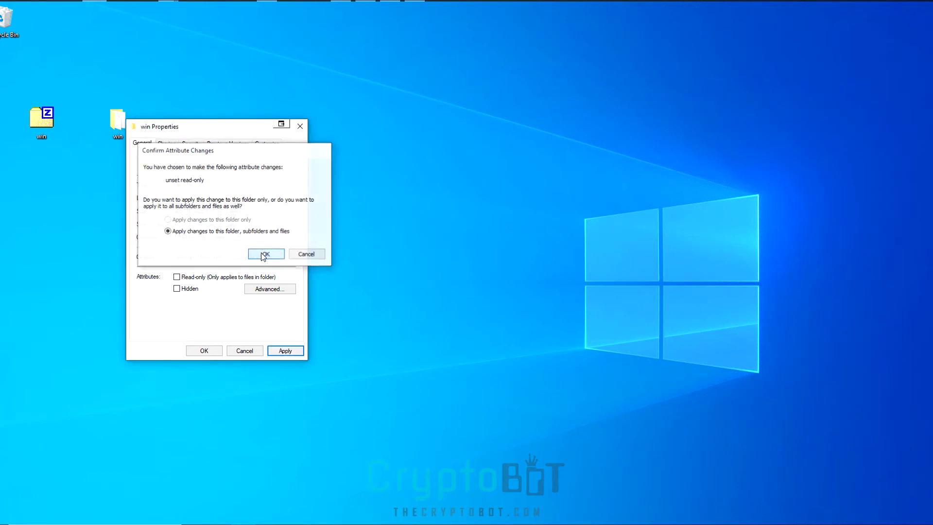
pyautogui.click(204, 351)
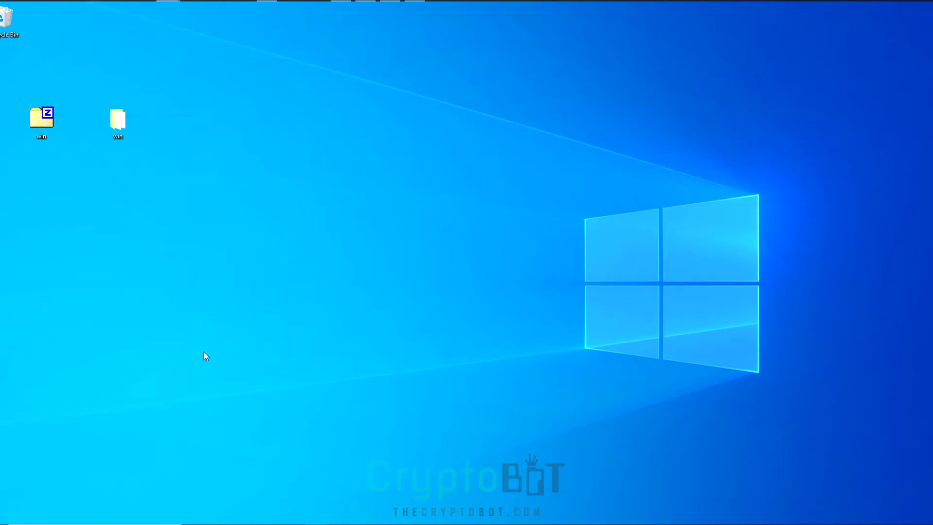
# Open the win folder and run gunthy-win as administrator
pyautogui.doubleClick(116, 134)
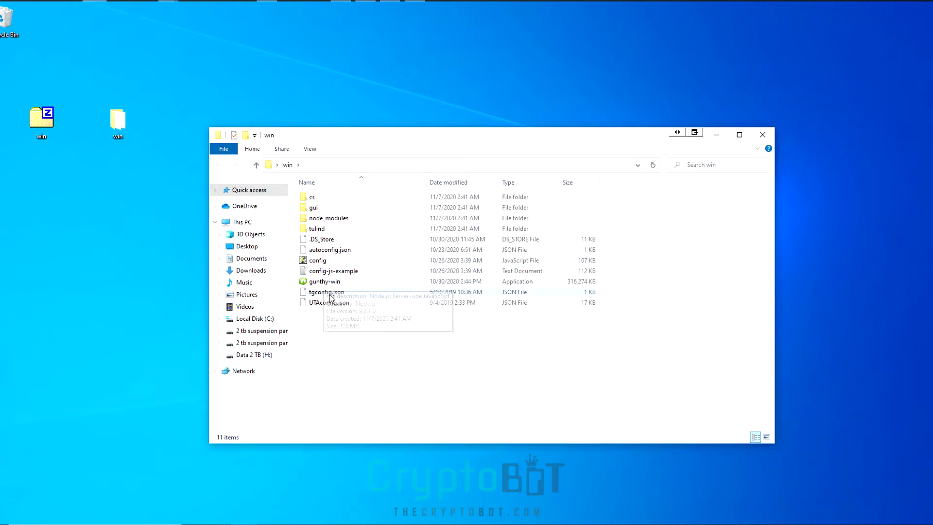
pyautogui.click(331, 285)
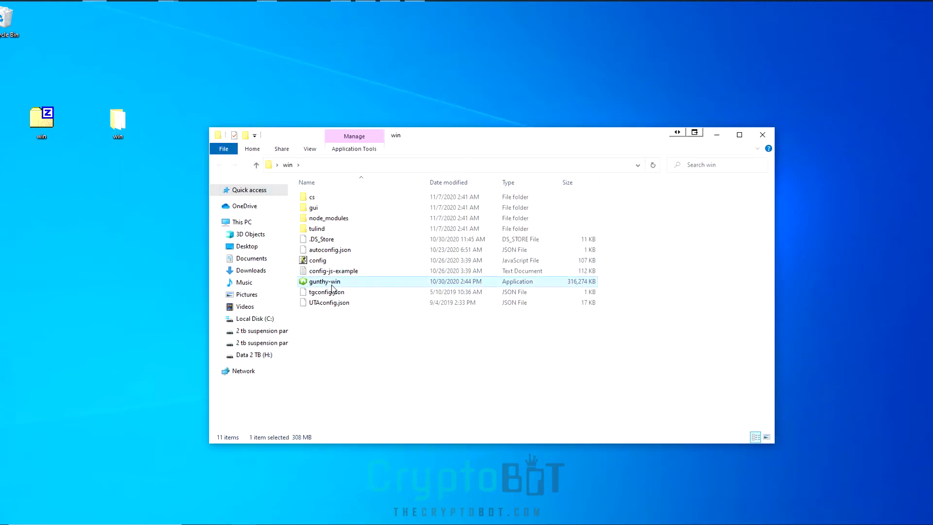
pyautogui.rightClick(332, 287)
pyautogui.click(385, 508)
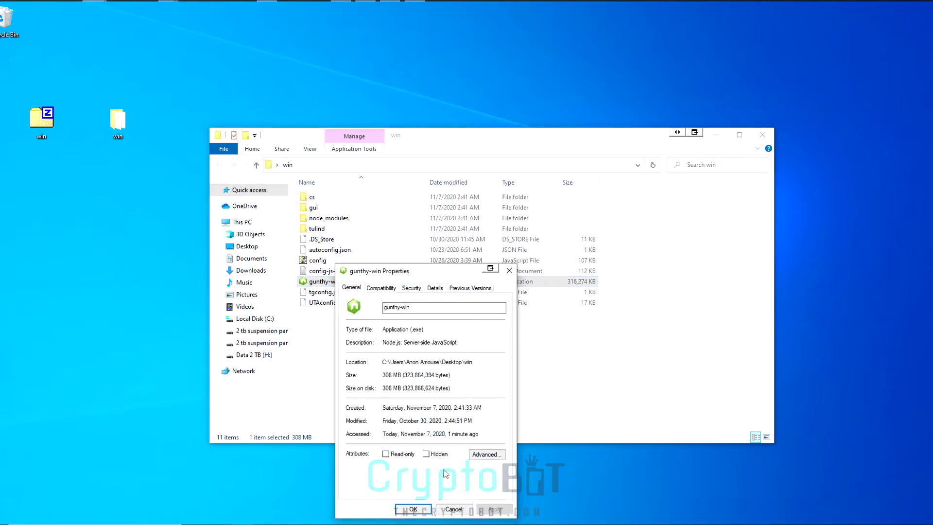
pyautogui.click(411, 508)
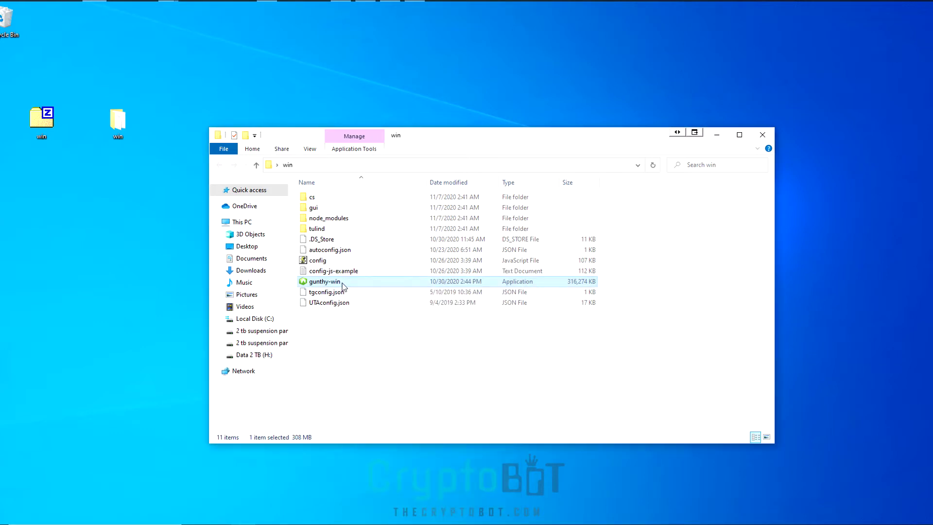
pyautogui.rightClick(342, 285)
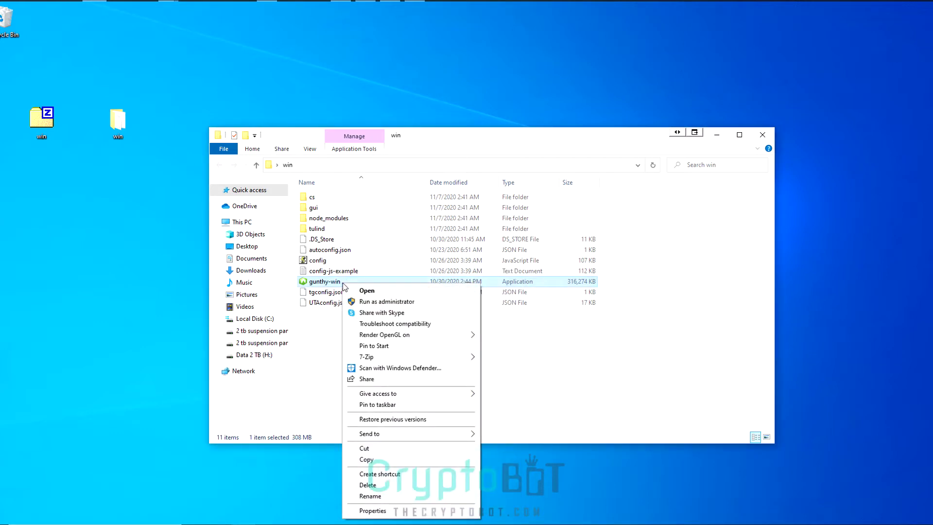
pyautogui.click(368, 303)
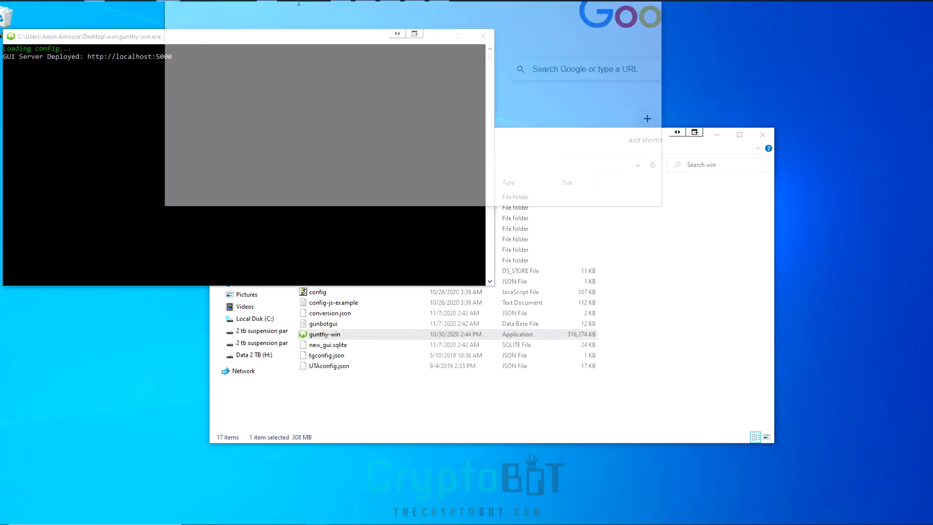
# Load localhost:5000 and register a GUI password in Gunbot's Register form
pyautogui.write('lo')
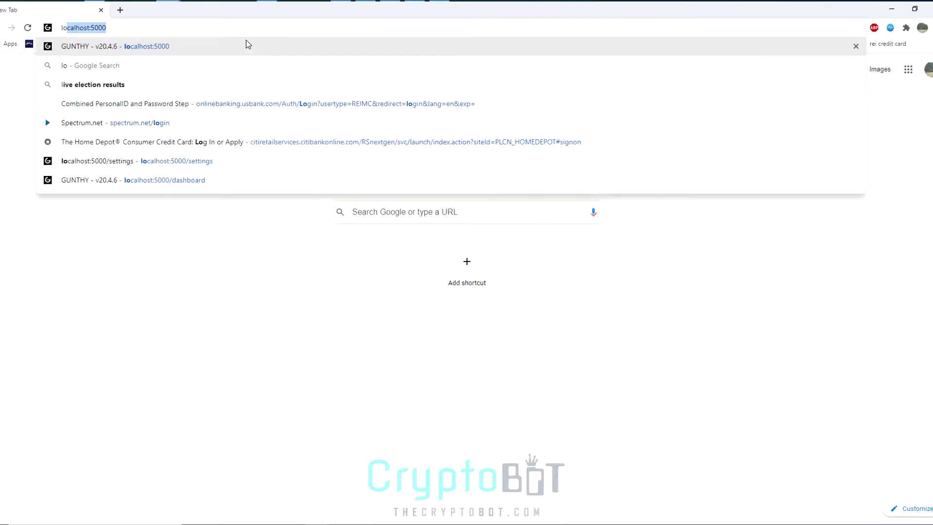
pyautogui.press('Return')
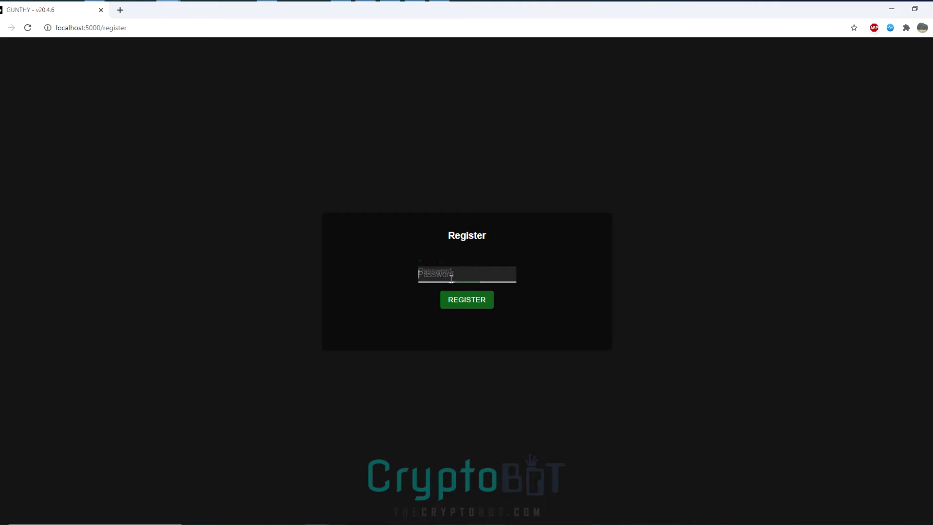
pyautogui.click(451, 278)
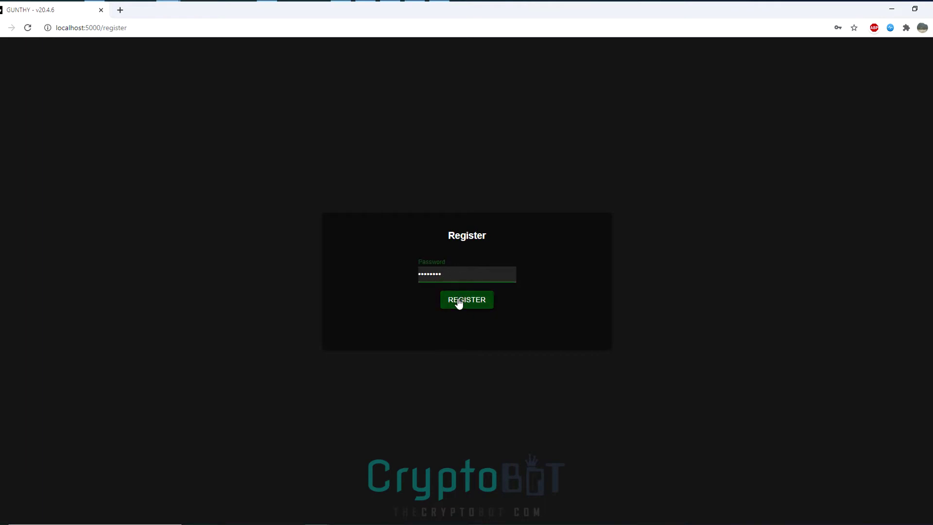
pyautogui.click(459, 301)
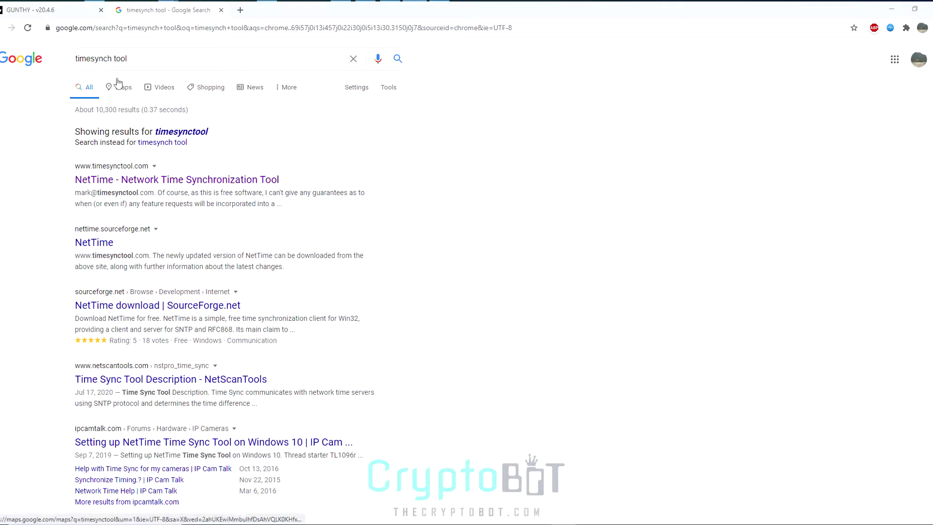
# Open the NetTime time synchronization tool site from the timesynch tool search results
pyautogui.click(143, 60)
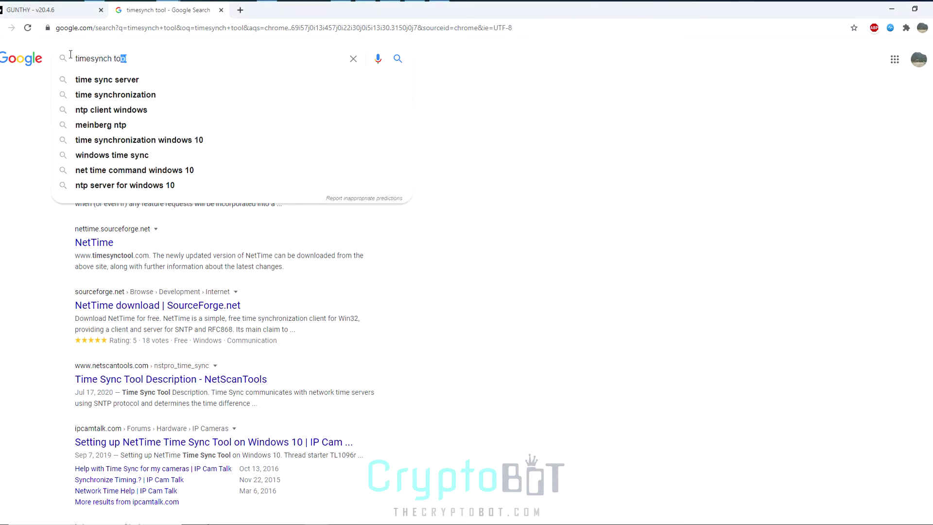
pyautogui.moveTo(129, 59); pyautogui.dragTo(43, 63)
pyautogui.click(562, 152)
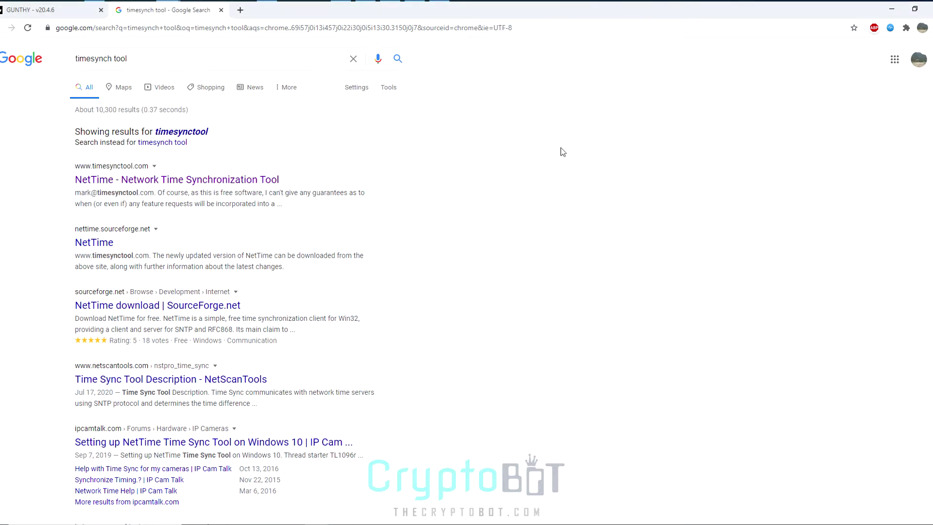
pyautogui.click(233, 181)
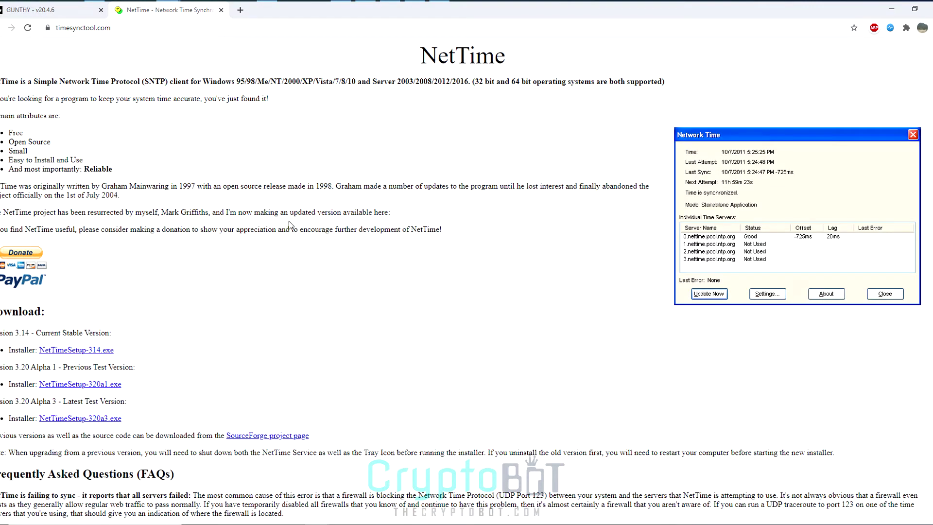
# Download NetTimeSetup-314.exe and launch the installer
pyautogui.scroll(-1, 290, 224)
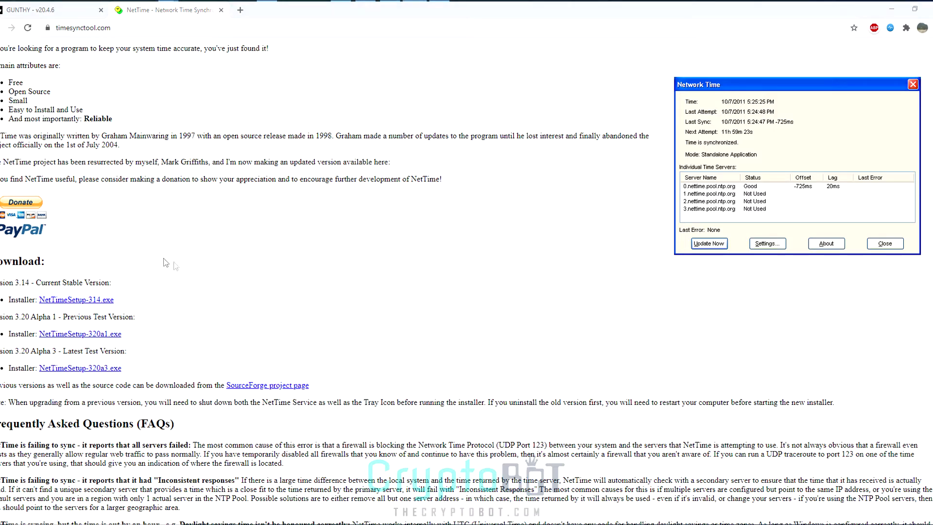
pyautogui.click(99, 301)
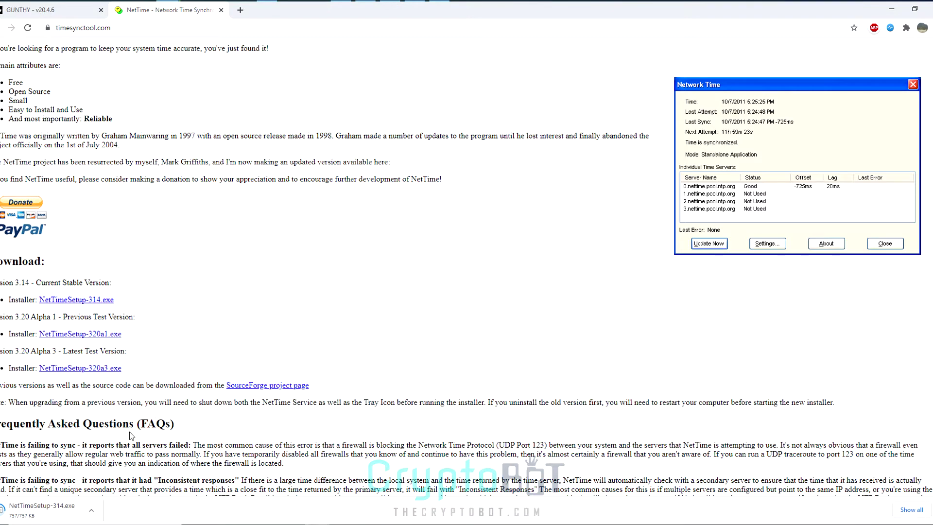
pyautogui.click(47, 510)
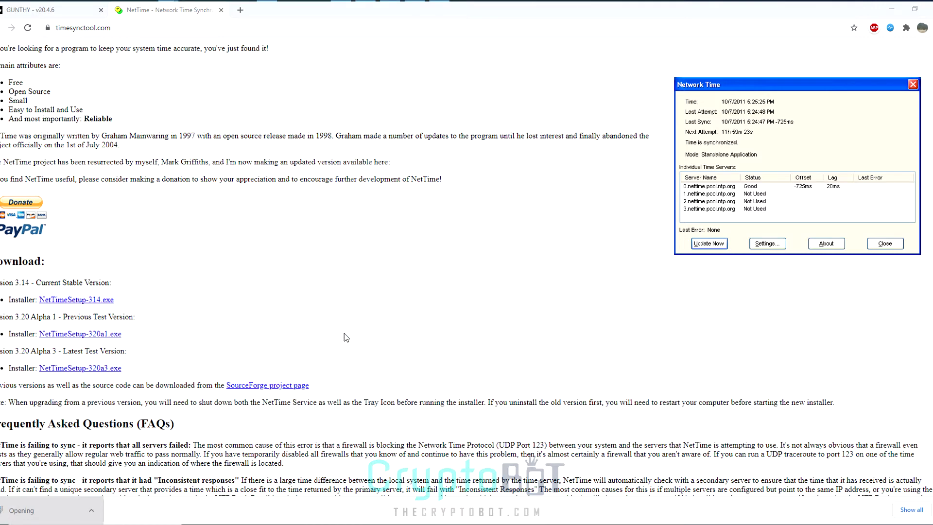
# Install NetTime with the default folder, Start Menu and task options
pyautogui.click(523, 352)
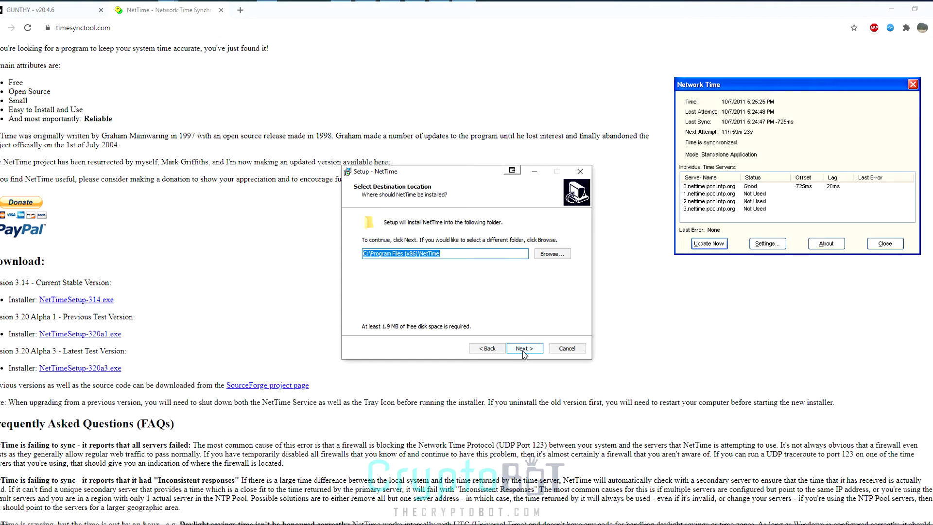
pyautogui.click(524, 350)
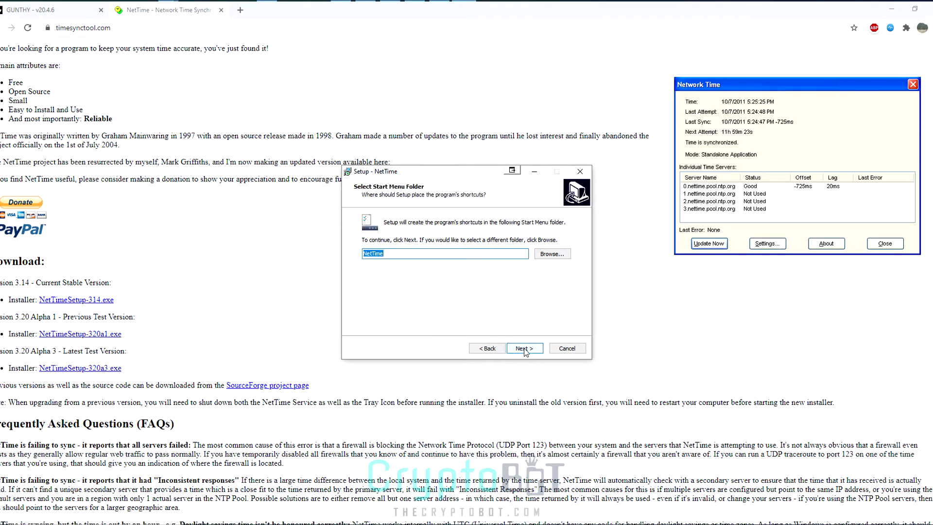
pyautogui.click(524, 349)
pyautogui.click(526, 349)
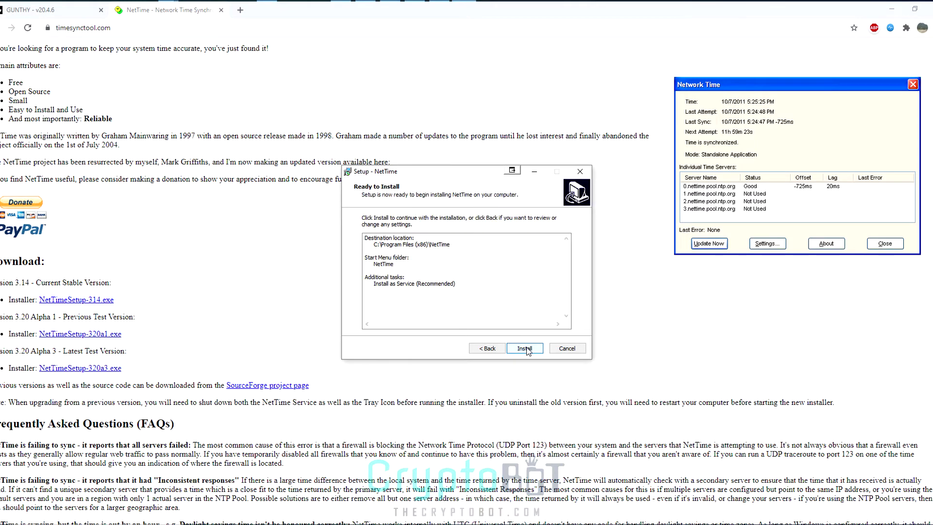
pyautogui.click(527, 349)
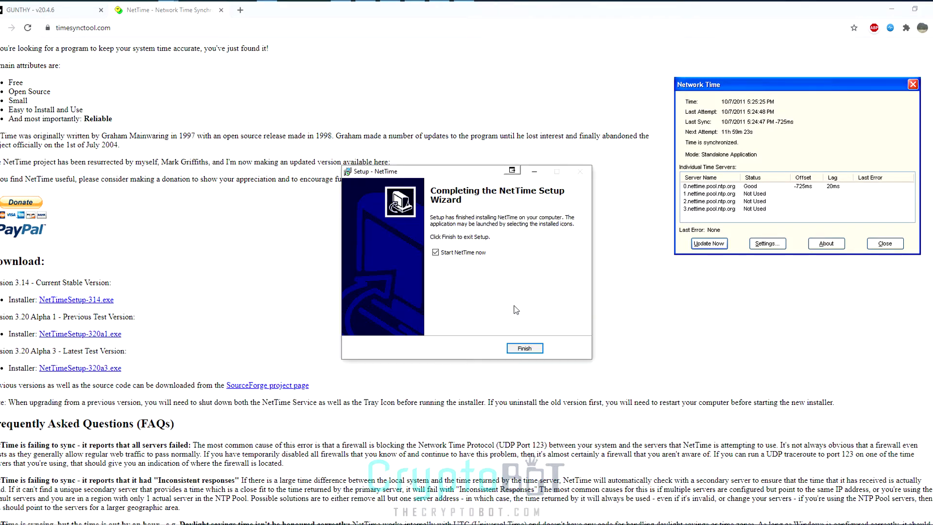
pyautogui.click(531, 349)
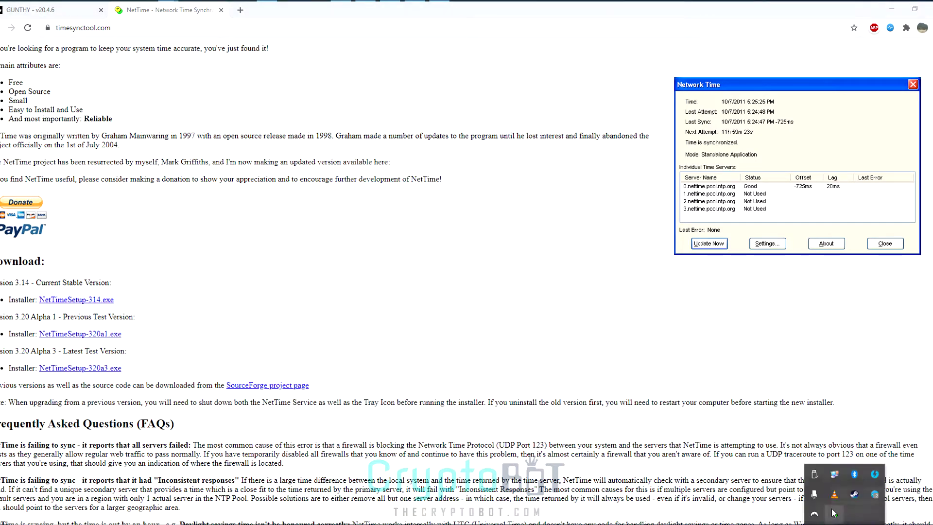
# Resynchronise the clock to a +0ms offset in NetTime's status window and close it
pyautogui.doubleClick(836, 514)
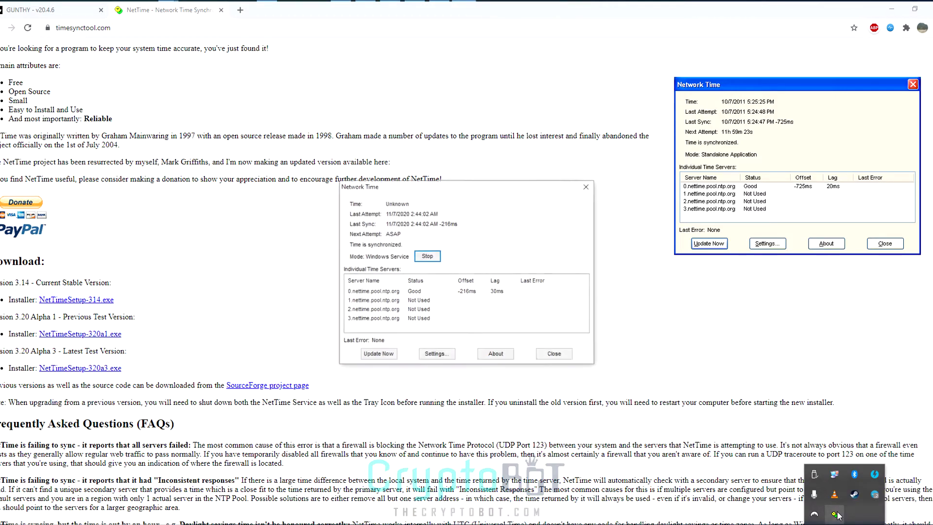
pyautogui.click(385, 351)
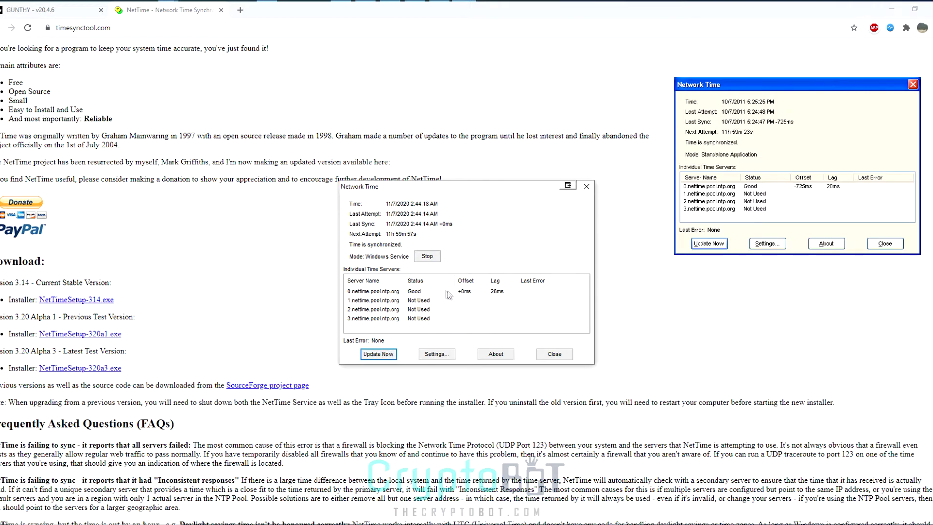
pyautogui.click(555, 356)
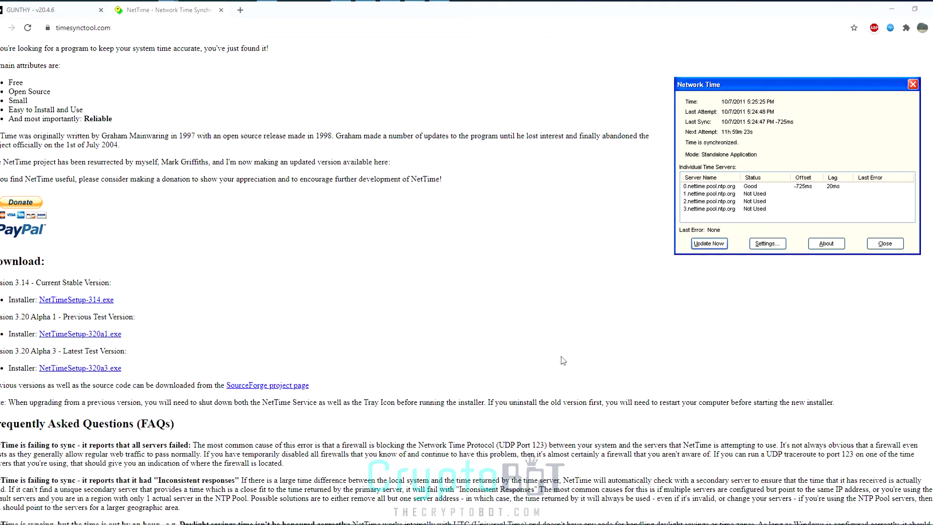
# Close the NetTime tab, select Binance as the exchange, and continue
pyautogui.click(221, 10)
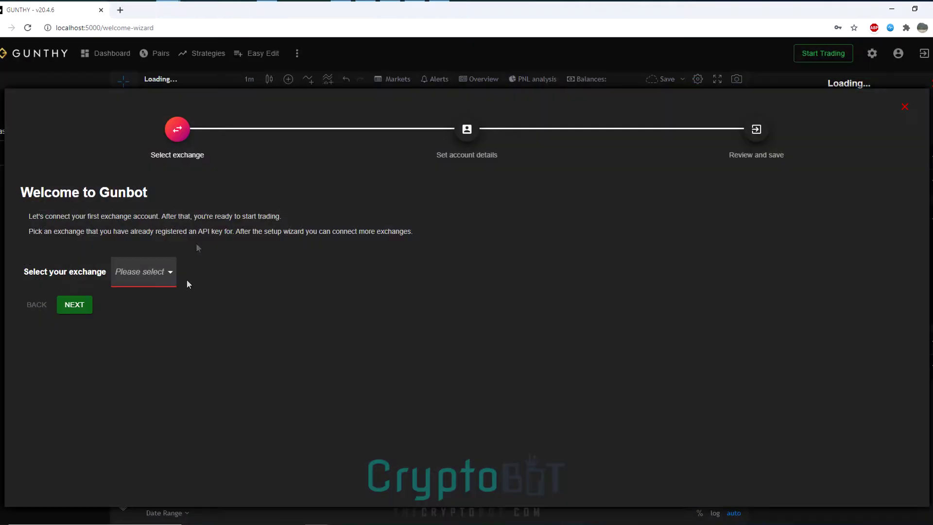
pyautogui.click(163, 276)
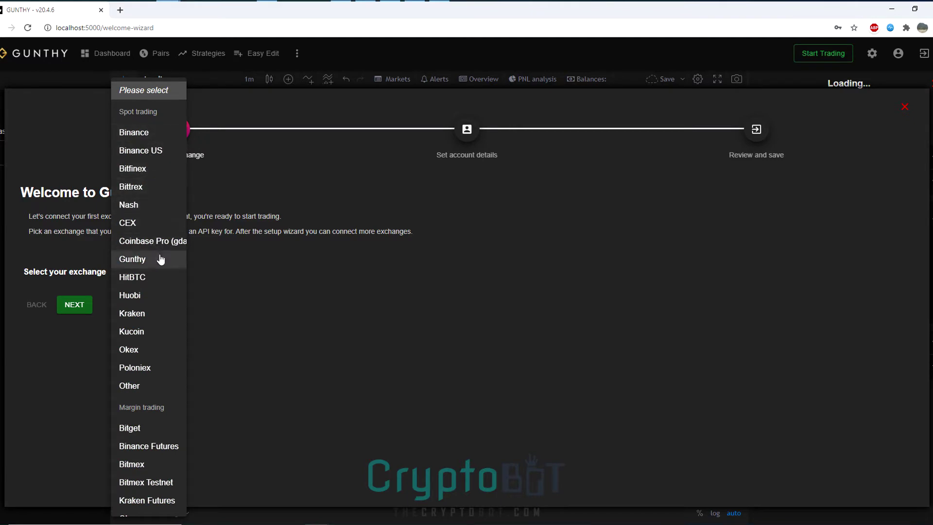
pyautogui.scroll(-1, 163, 265)
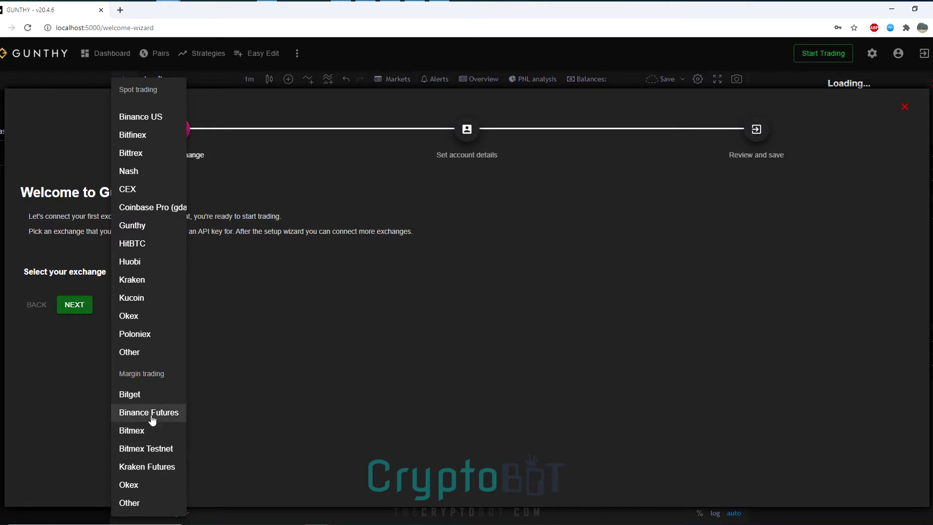
pyautogui.scroll(1, 152, 415)
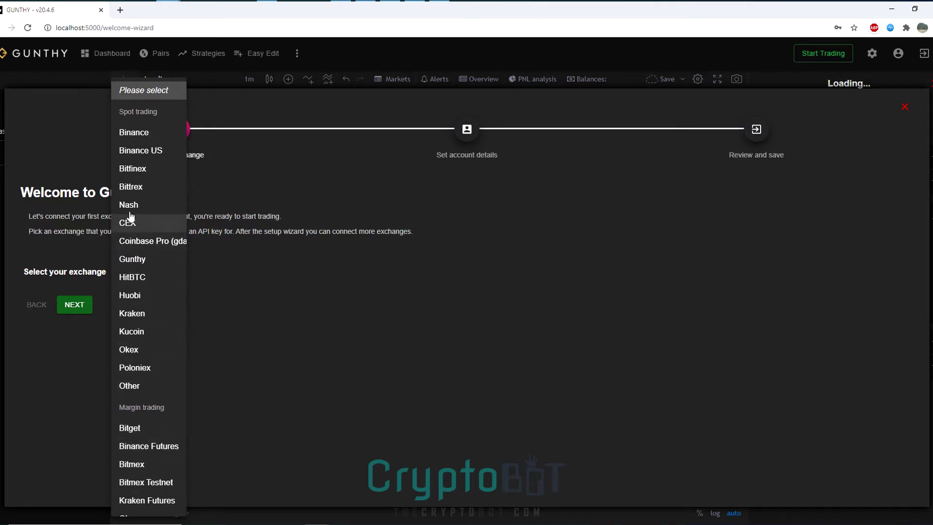
pyautogui.click(141, 132)
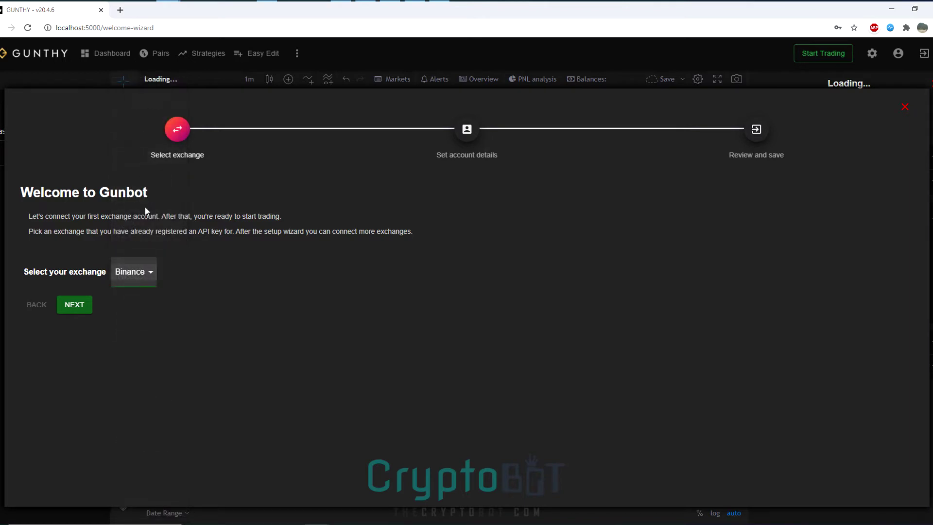
pyautogui.click(75, 305)
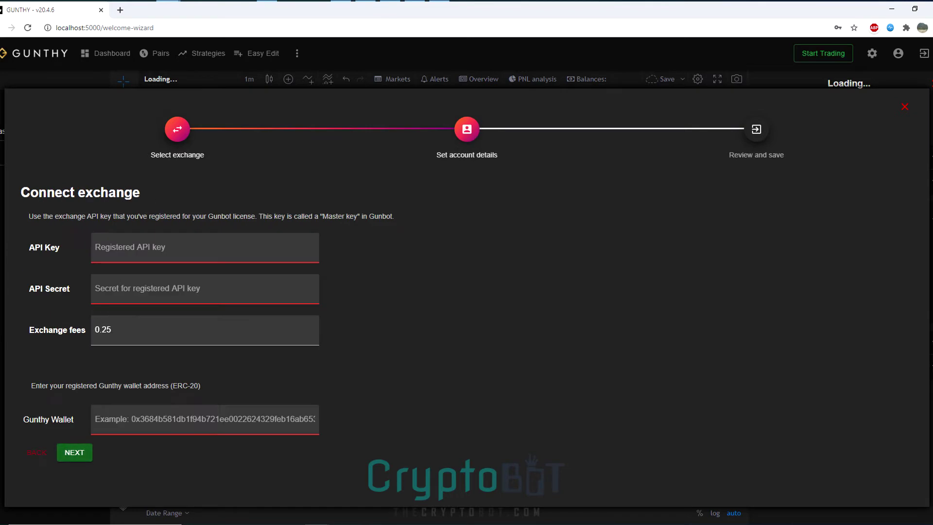
# Autofill and check the Binance API key, secret and Gunthy wallet, keeping 0.25 fees
pyautogui.click(238, 244)
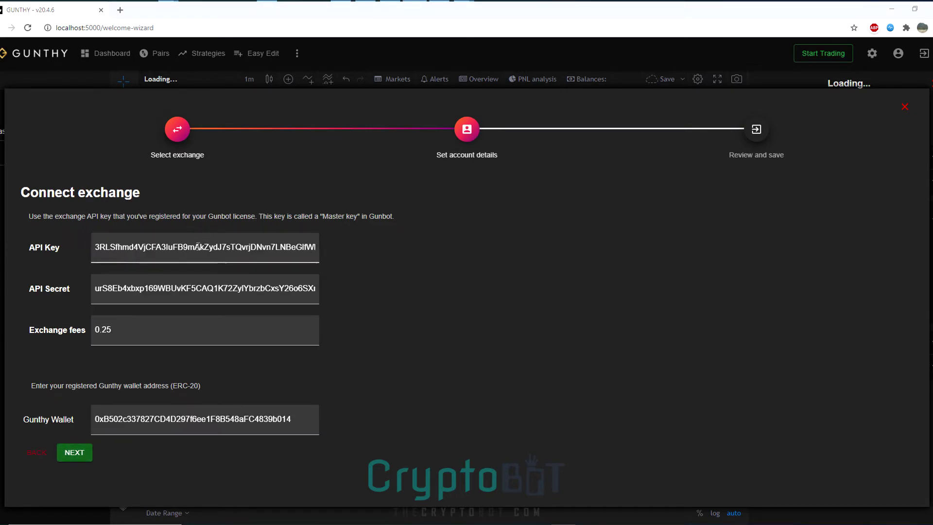
pyautogui.moveTo(217, 252); pyautogui.dragTo(54, 248)
pyautogui.click(146, 292)
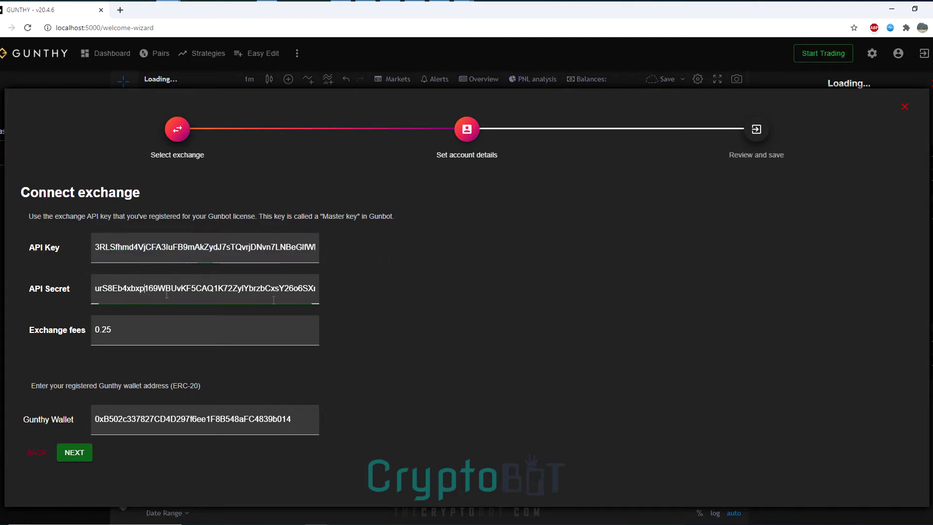
pyautogui.moveTo(262, 291); pyautogui.dragTo(85, 294)
pyautogui.click(167, 330)
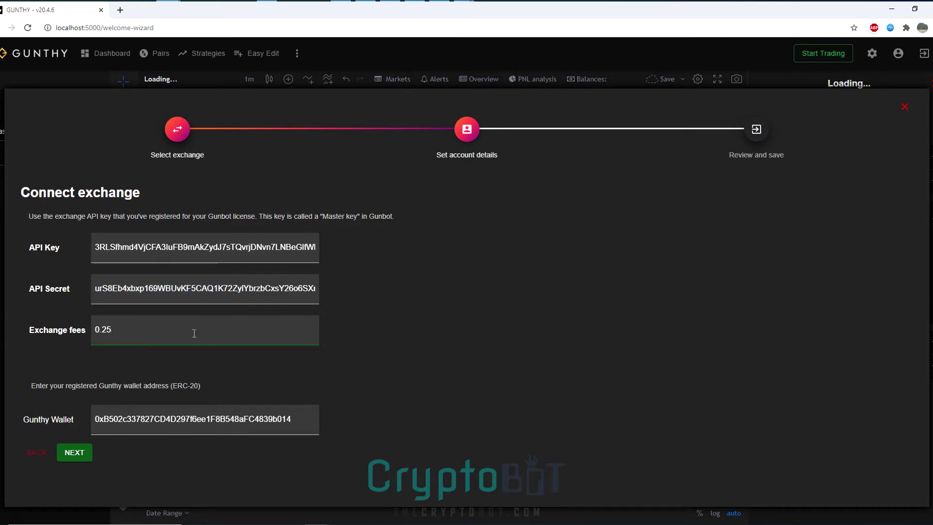
pyautogui.moveTo(141, 330); pyautogui.dragTo(86, 336)
pyautogui.click(171, 418)
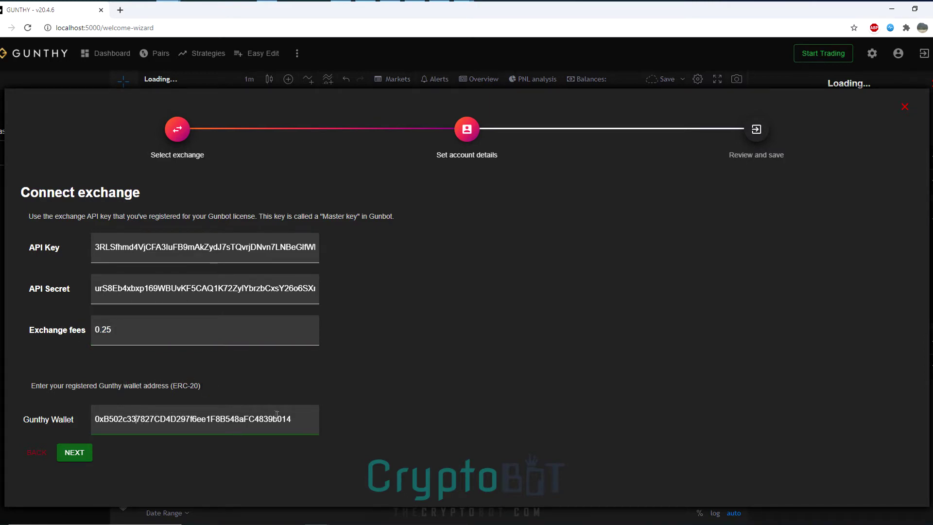
pyautogui.moveTo(300, 419); pyautogui.dragTo(102, 419)
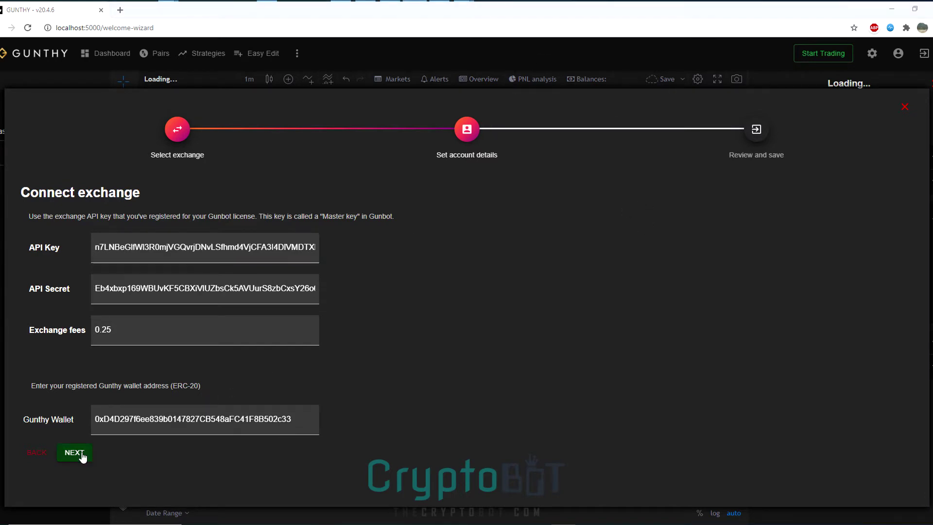
pyautogui.click(81, 455)
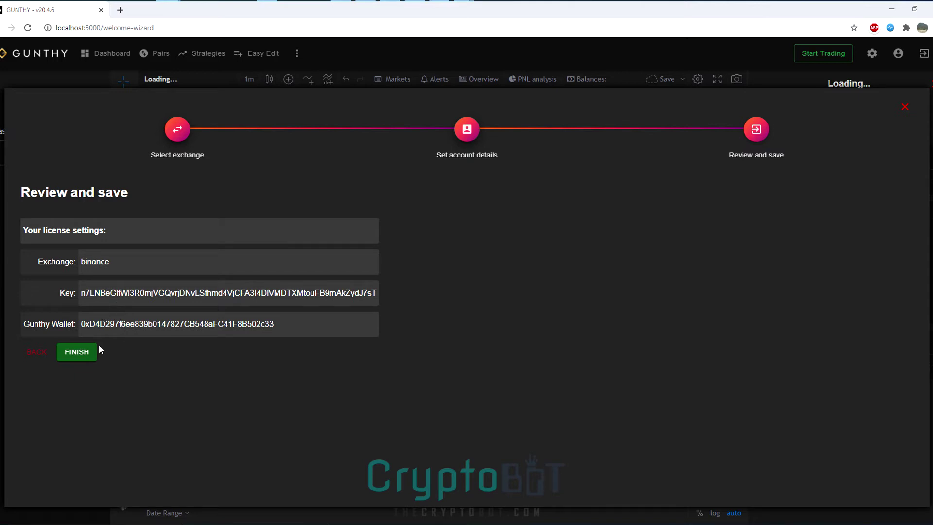
# Finish the wizard and confirm saving the Binance license settings
pyautogui.click(82, 353)
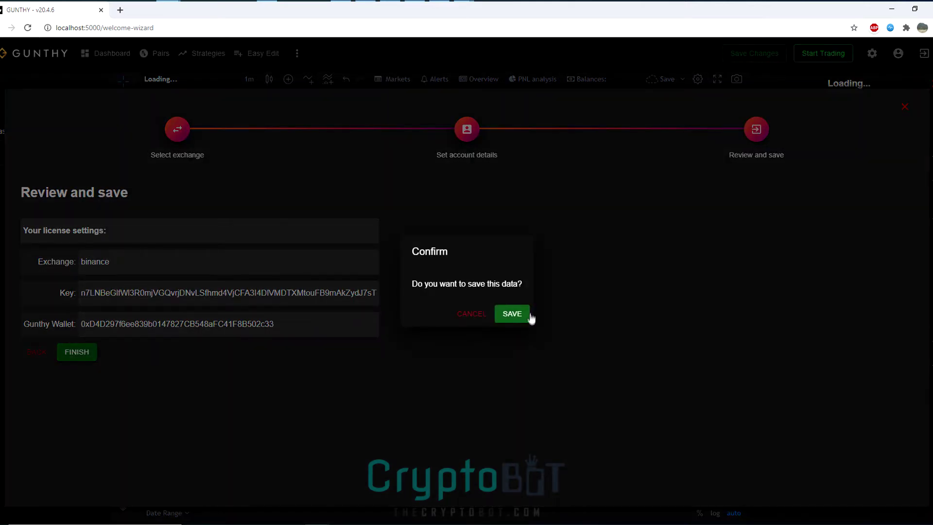
pyautogui.click(508, 318)
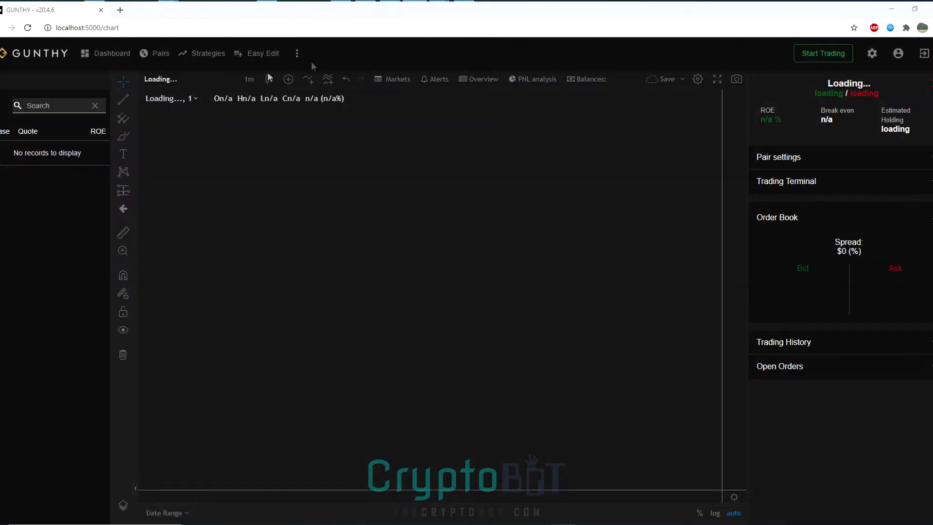
# Set the new pair's exchange to binance and bring up the Trading pairs wiki help page
pyautogui.click(157, 55)
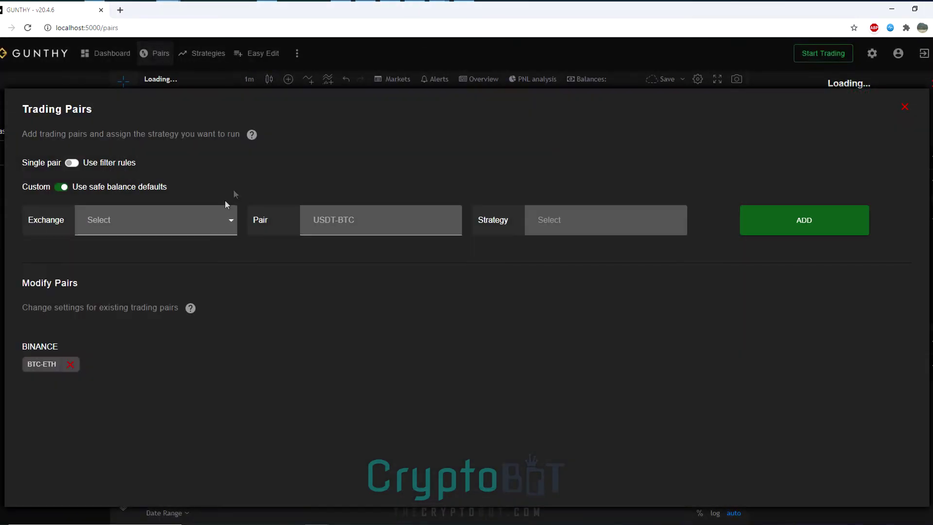
pyautogui.click(185, 221)
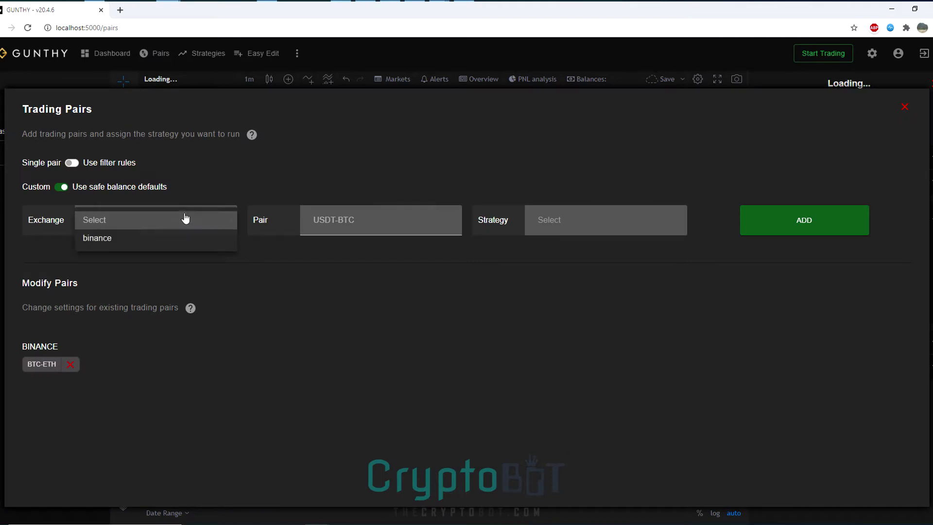
pyautogui.click(212, 232)
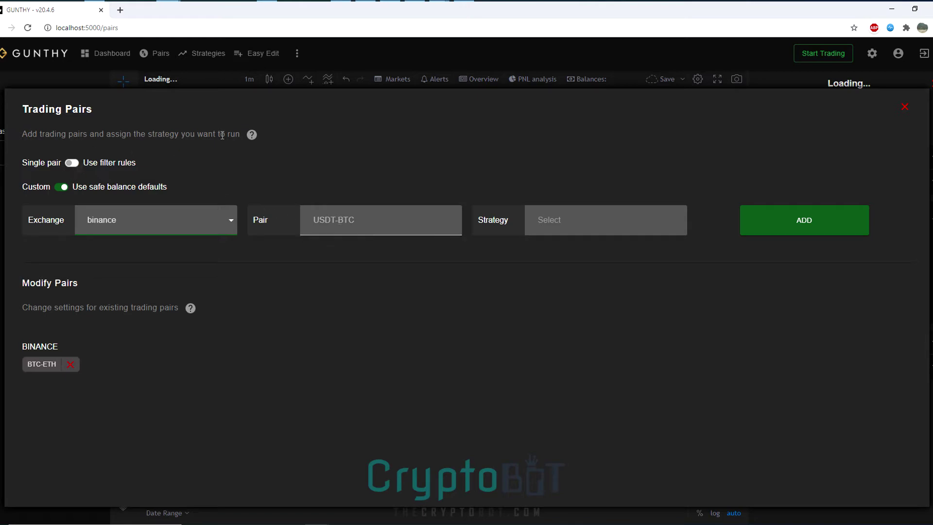
pyautogui.click(251, 136)
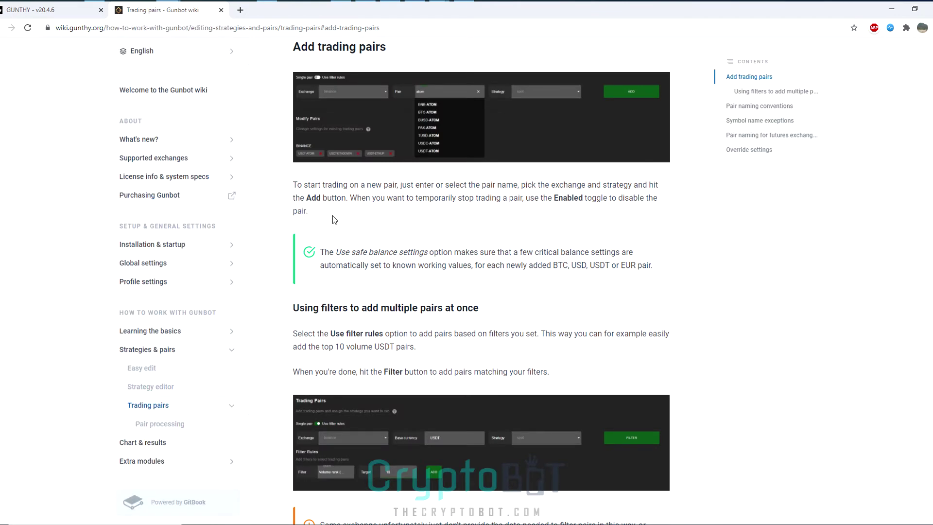
# Read the pair naming conventions, highlighting the BTC-ETH example, then return to Gunbot's pairs setup
pyautogui.scroll(-5, 333, 215)
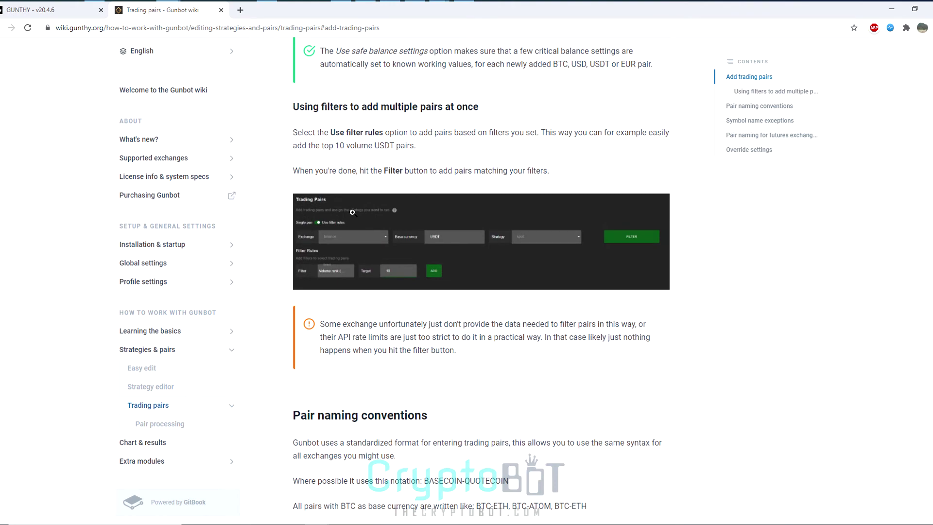
pyautogui.scroll(-5, 352, 212)
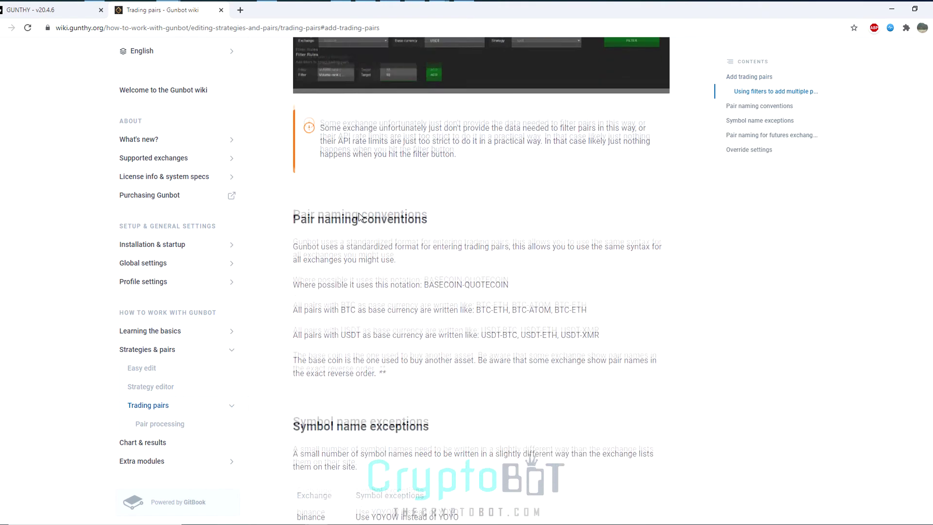
pyautogui.scroll(-1, 359, 214)
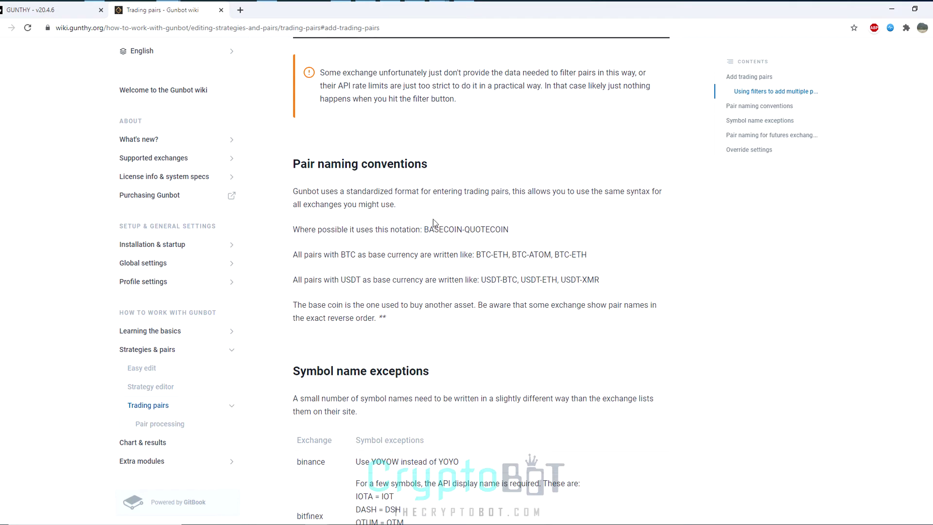
pyautogui.moveTo(416, 229); pyautogui.dragTo(542, 230)
pyautogui.click(532, 231)
pyautogui.moveTo(477, 255); pyautogui.dragTo(509, 255)
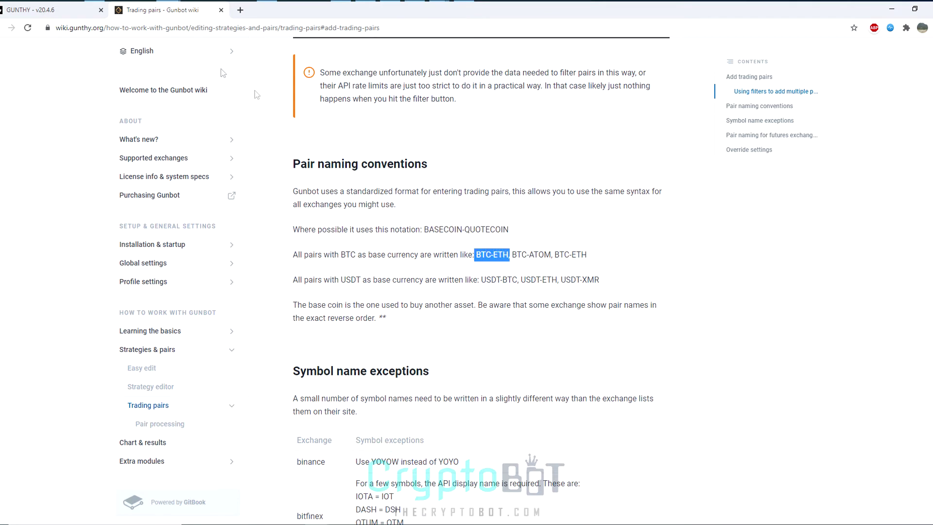
pyautogui.click(67, 17)
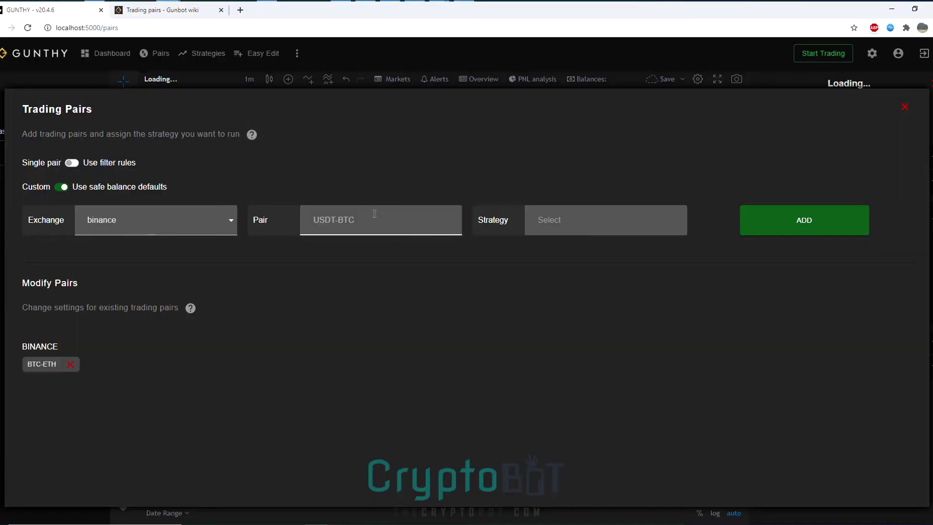
# Remove the existing BTC-ETH pair and enter BTC-ETH as the new pair
pyautogui.click(336, 226)
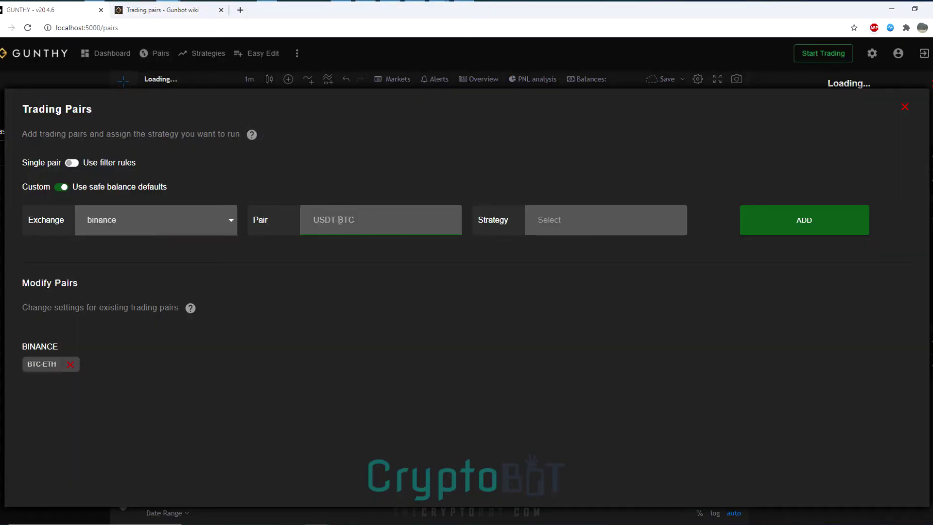
pyautogui.click(71, 364)
pyautogui.click(340, 230)
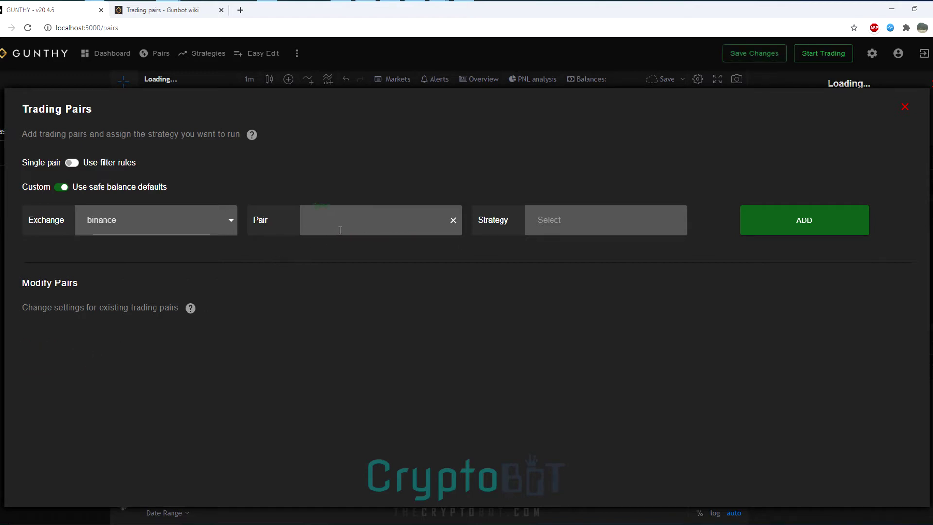
pyautogui.write('BTC-')
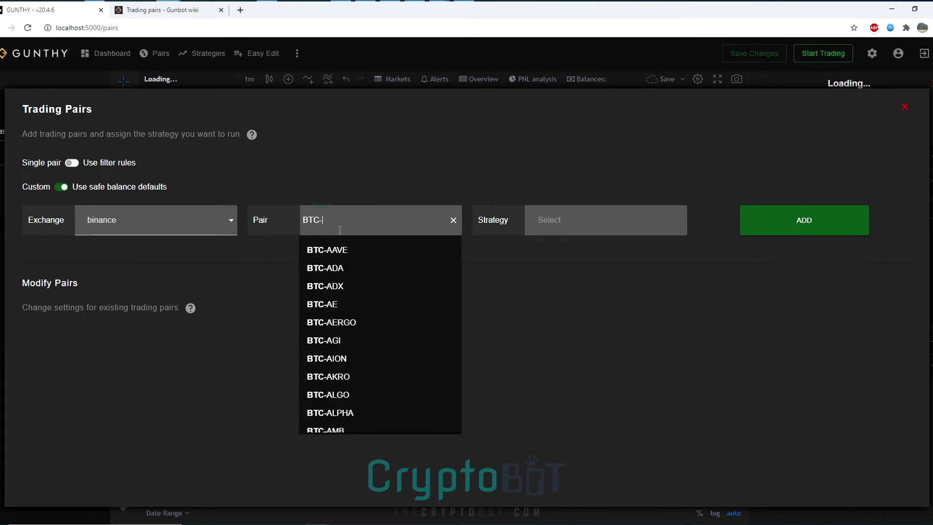
pyautogui.write('ET')
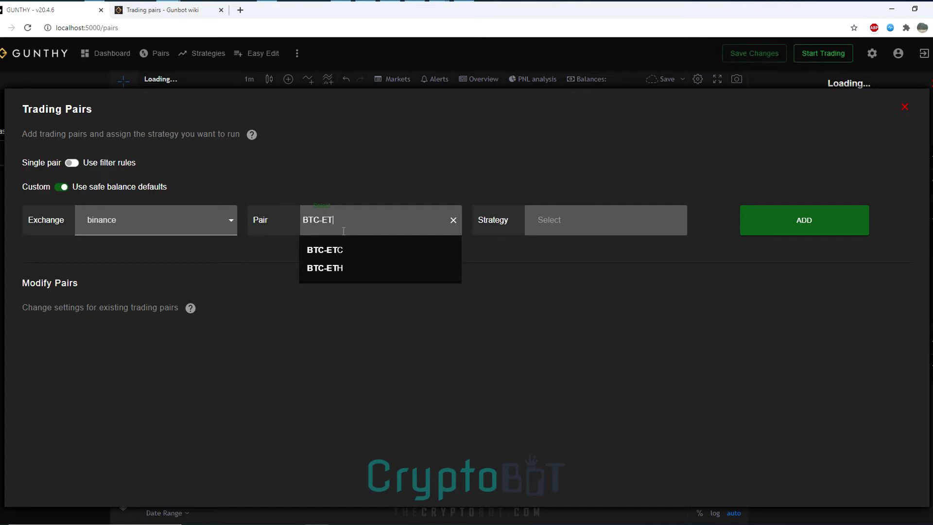
pyautogui.click(343, 268)
# Assign the bb strategy and add the BTC-ETH pair on binance
pyautogui.click(584, 225)
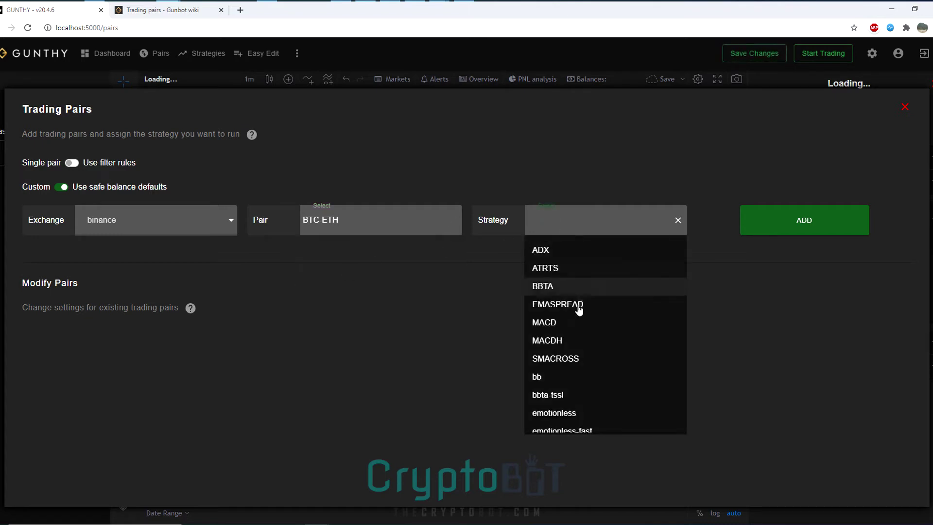
pyautogui.click(561, 384)
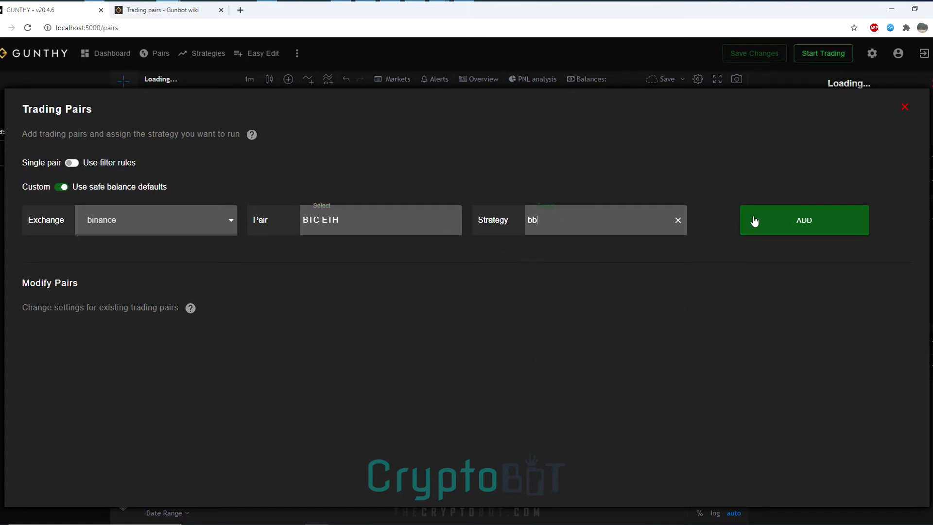
pyautogui.click(774, 226)
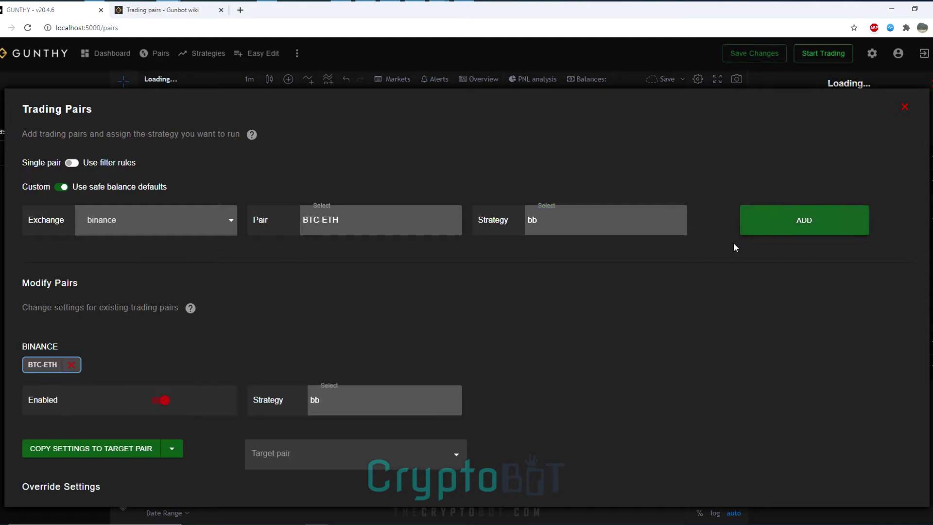
pyautogui.scroll(-3, 403, 359)
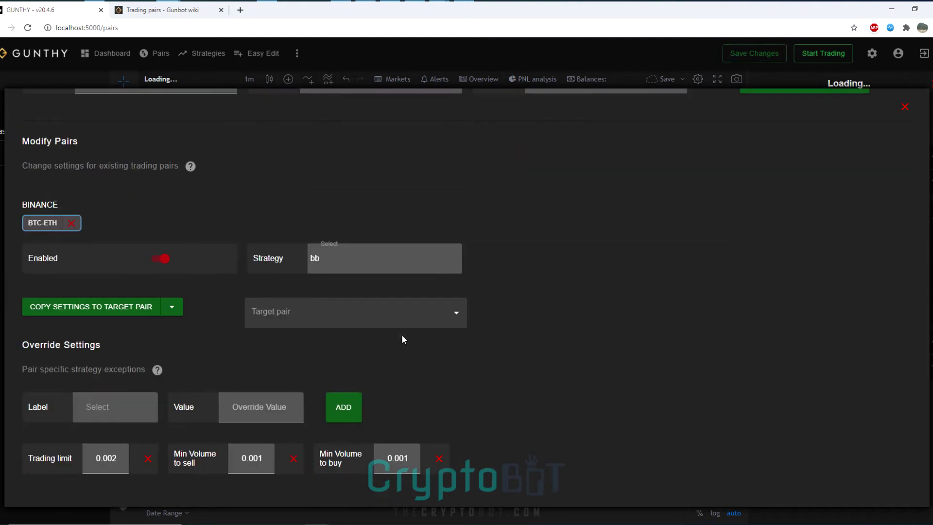
# Disable the pair and copy its settings to target pair BTC-ETH - binance
pyautogui.click(160, 266)
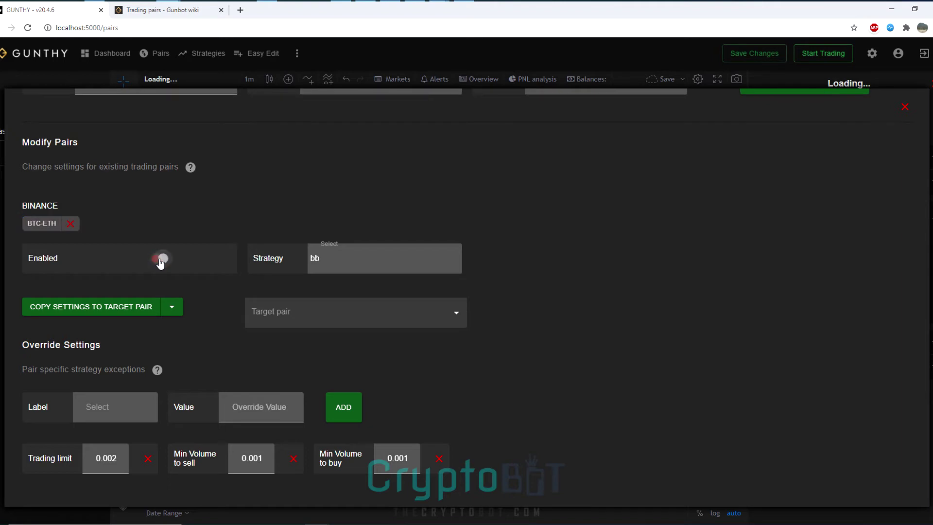
pyautogui.click(425, 310)
pyautogui.click(374, 346)
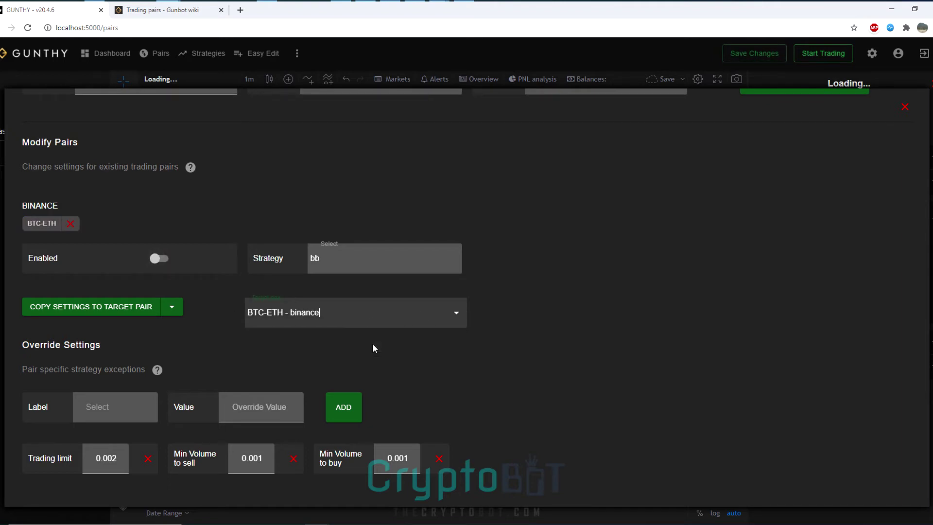
pyautogui.click(92, 310)
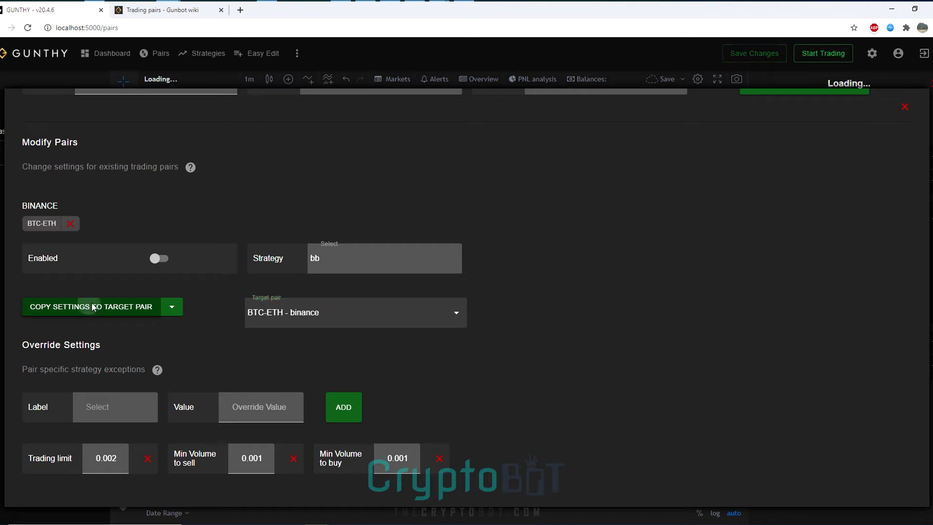
# Browse the overridable strategy settings list and dismiss it without adding an override
pyautogui.click(94, 409)
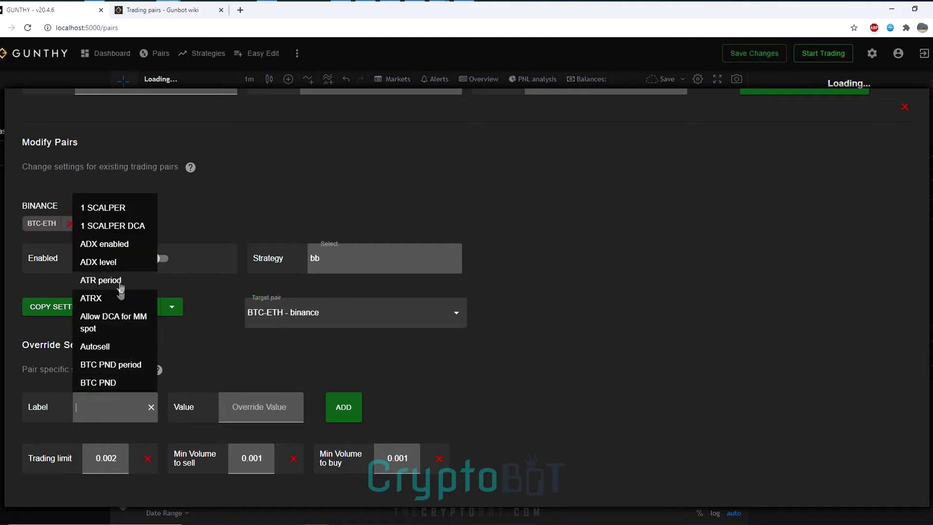
pyautogui.scroll(-3, 125, 297)
pyautogui.scroll(-2, 126, 307)
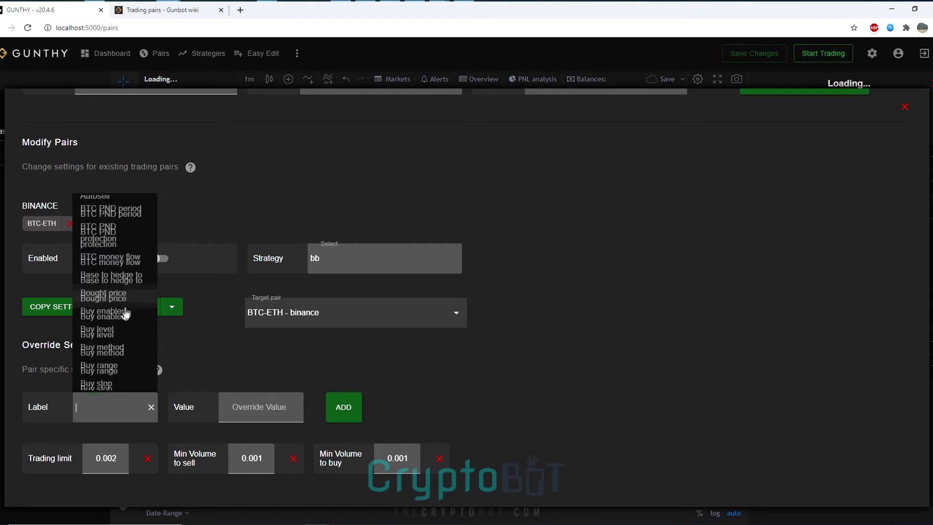
pyautogui.scroll(-1, 118, 311)
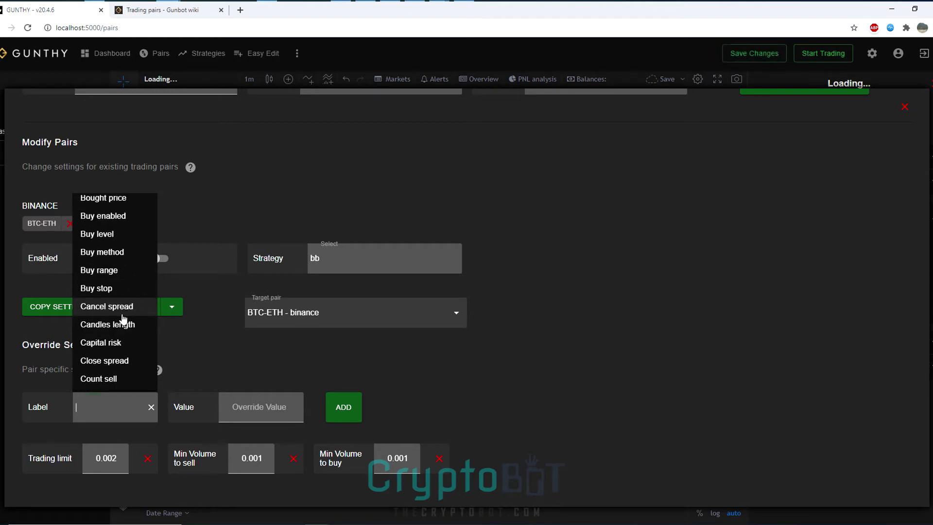
pyautogui.scroll(-3, 127, 319)
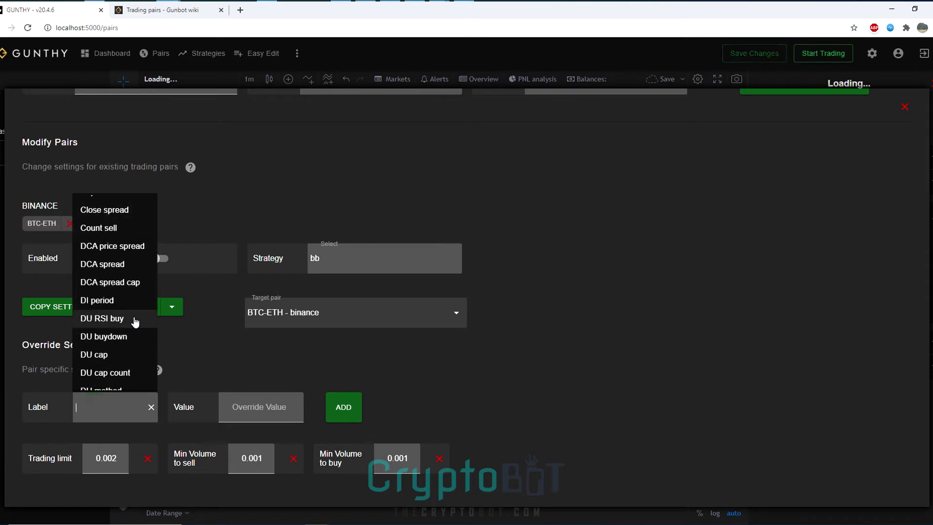
pyautogui.scroll(-3, 135, 321)
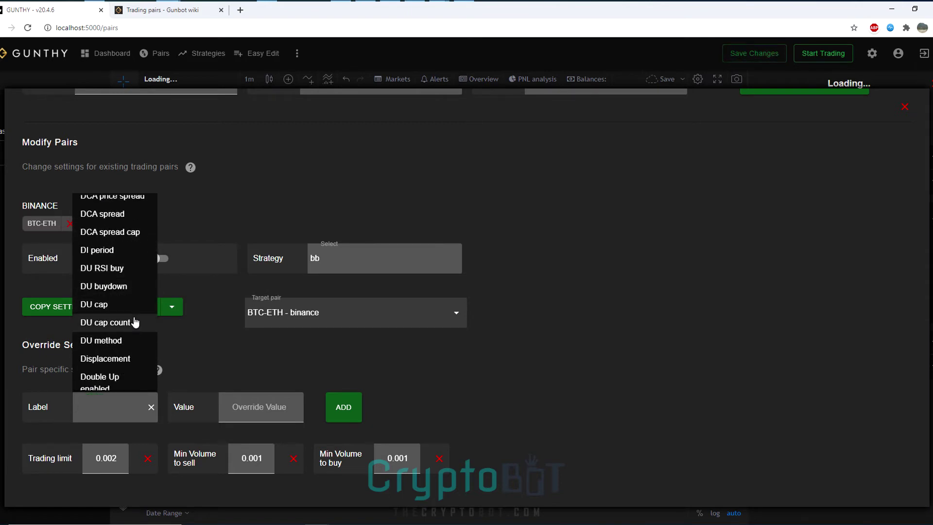
pyautogui.scroll(-4, 134, 320)
pyautogui.click(277, 407)
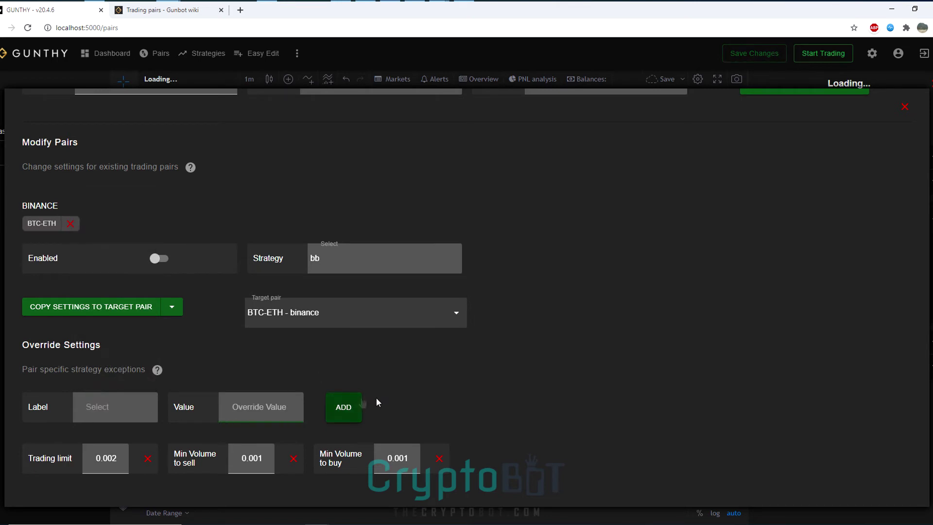
# Save the trading pair changes and close the trading pairs panel
pyautogui.scroll(3, 593, 325)
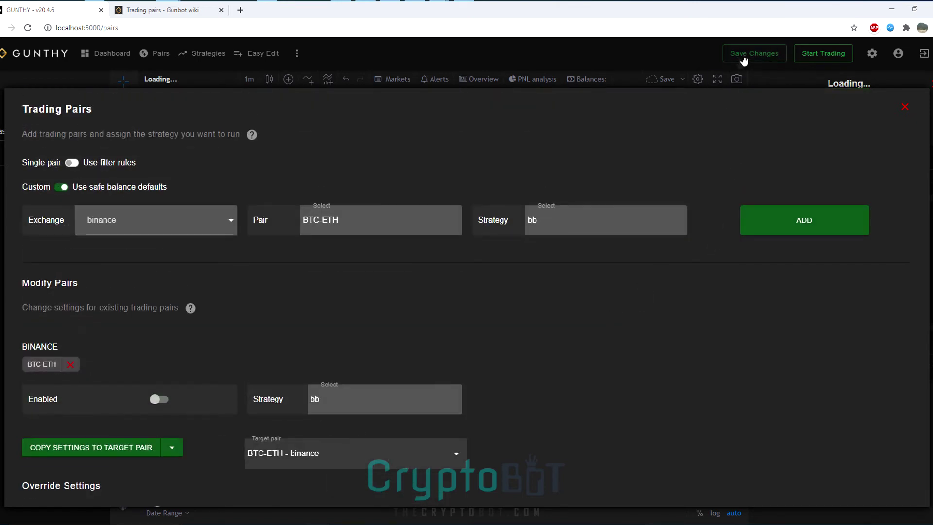
pyautogui.click(743, 57)
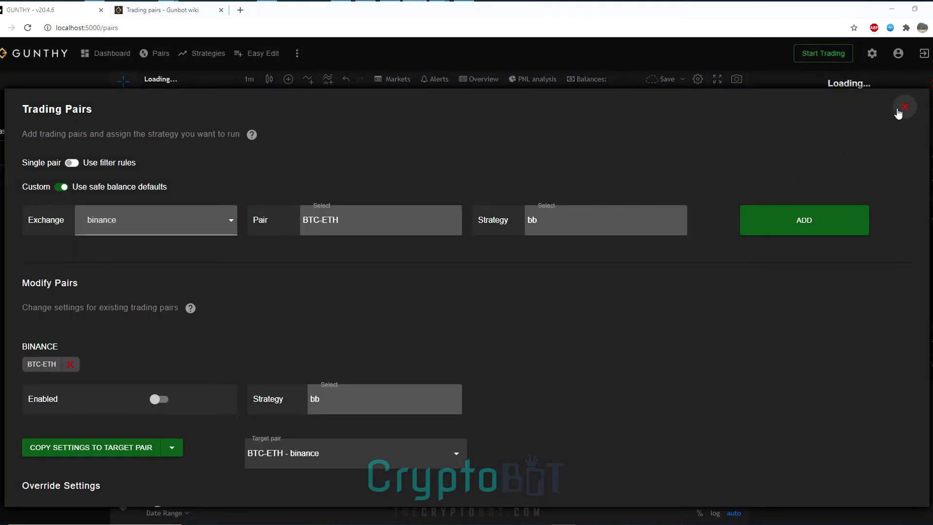
pyautogui.click(905, 107)
pyautogui.rightClick(417, 55)
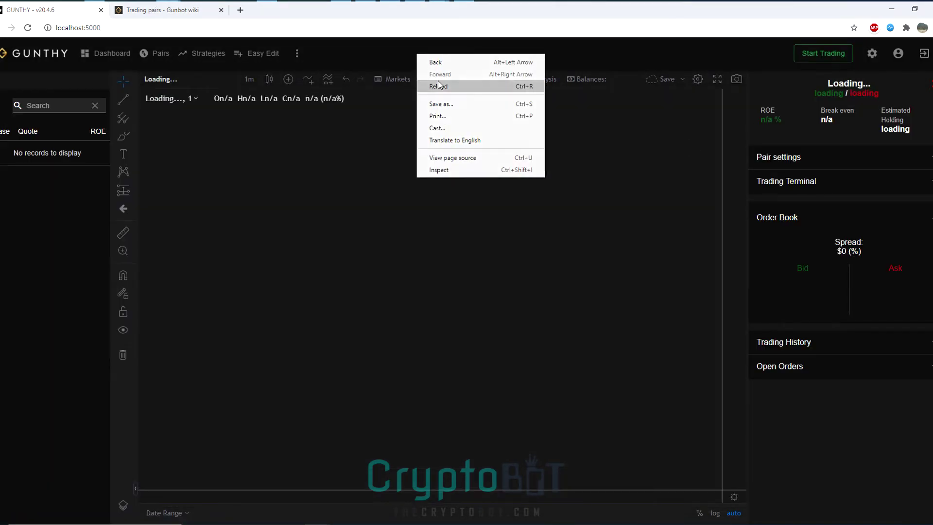
pyautogui.click(437, 86)
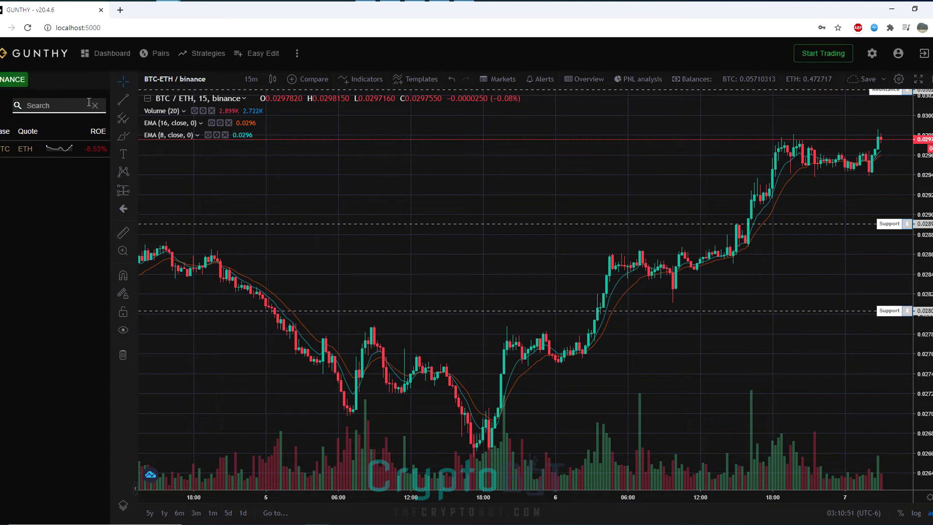
pyautogui.click(89, 103)
pyautogui.click(246, 83)
pyautogui.click(272, 79)
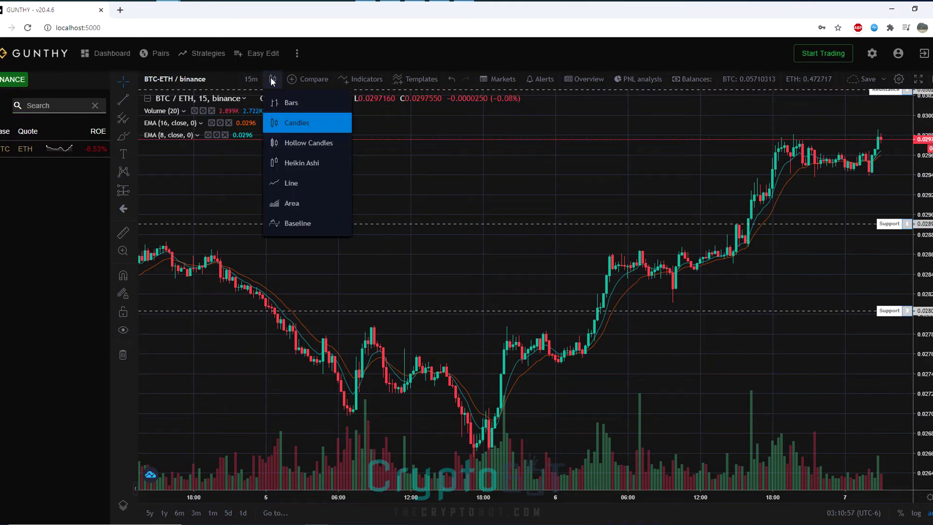
pyautogui.click(293, 139)
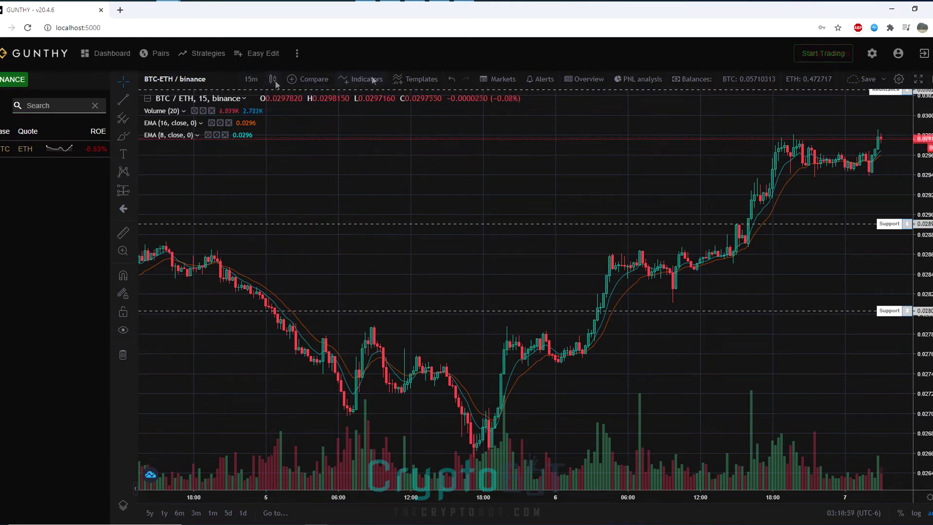
pyautogui.click(367, 79)
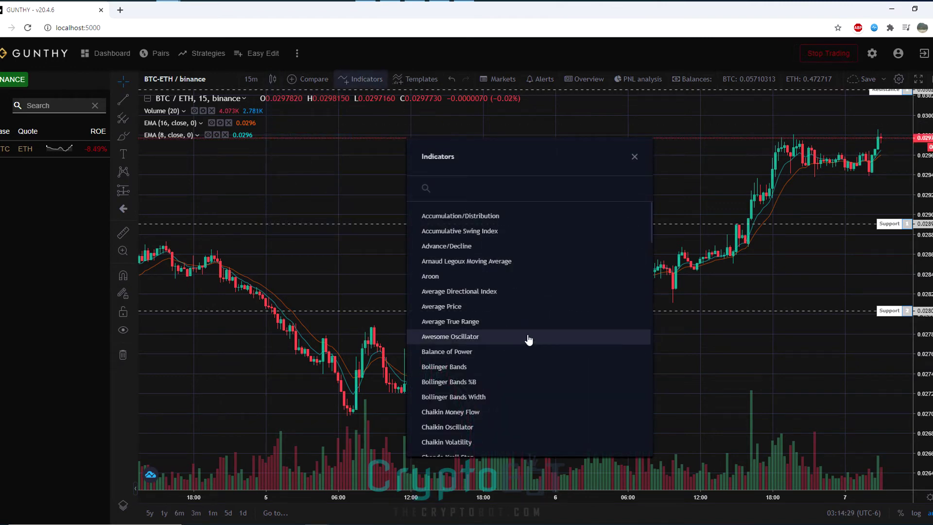
pyautogui.scroll(-3, 522, 335)
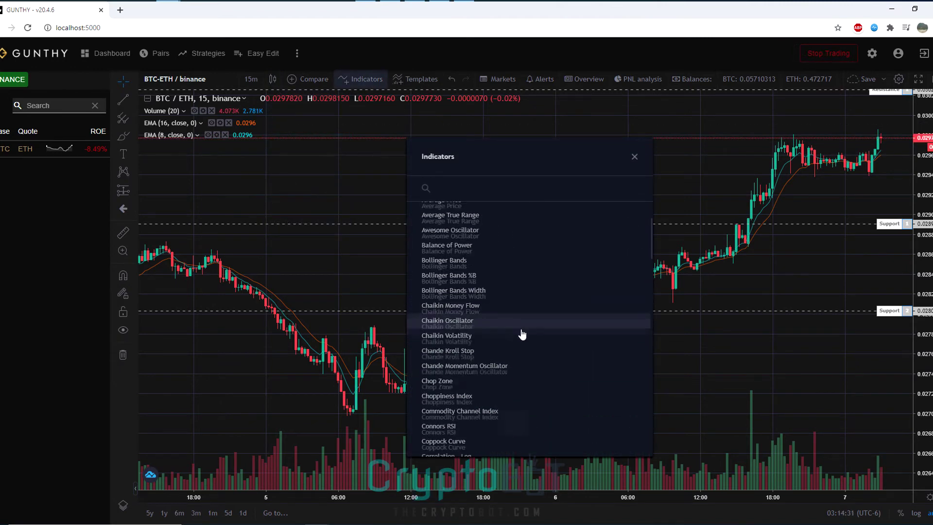
pyautogui.scroll(-2, 521, 333)
pyautogui.scroll(-6, 522, 330)
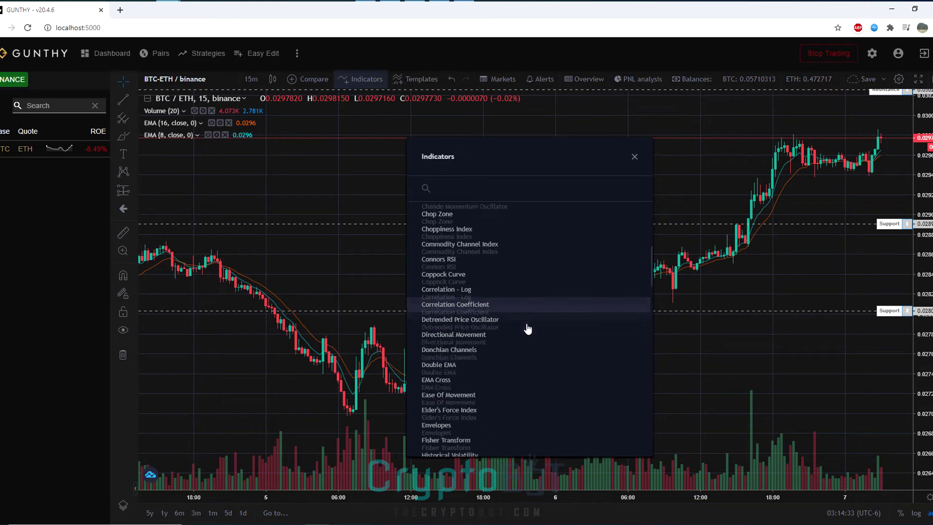
pyautogui.scroll(-8, 530, 329)
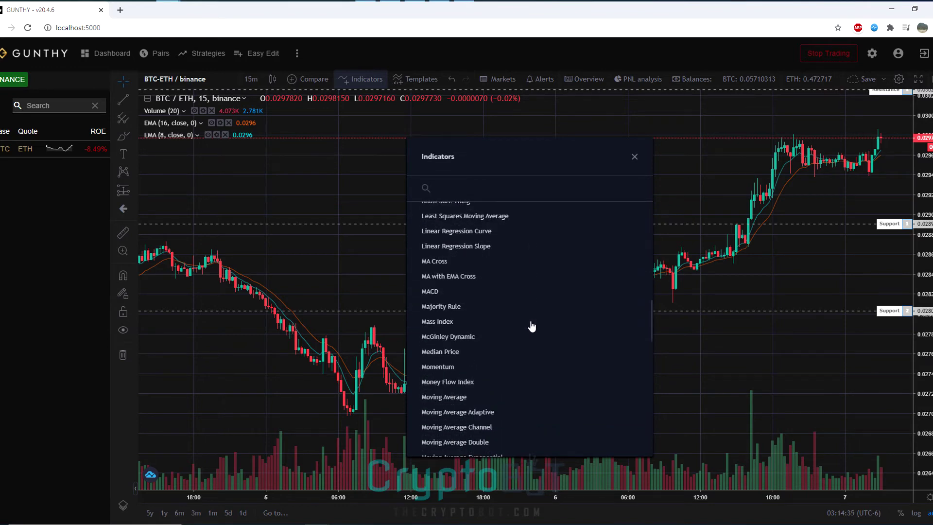
pyautogui.scroll(-12, 531, 326)
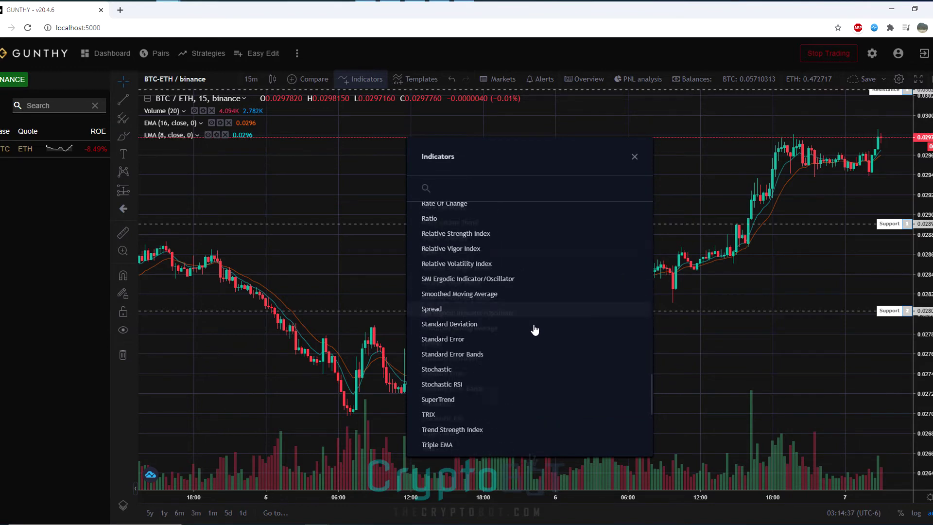
pyautogui.click(498, 78)
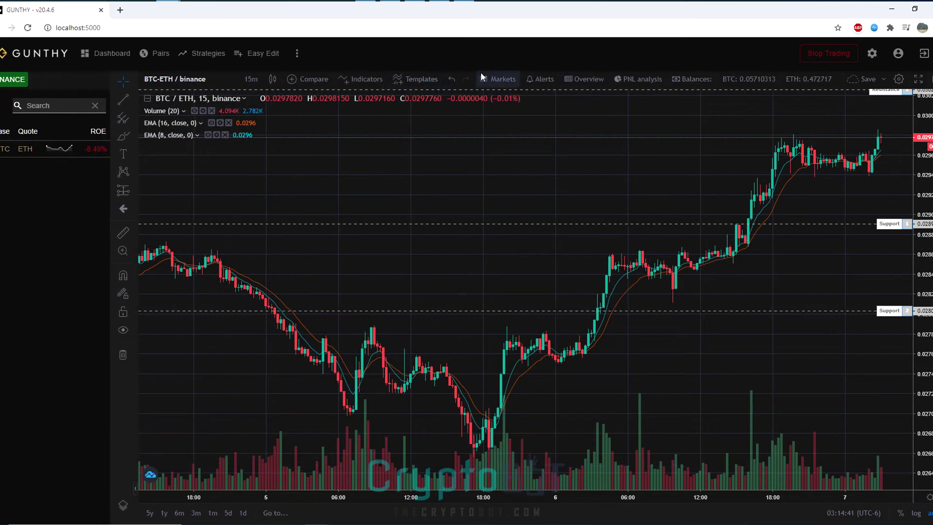
pyautogui.click(529, 78)
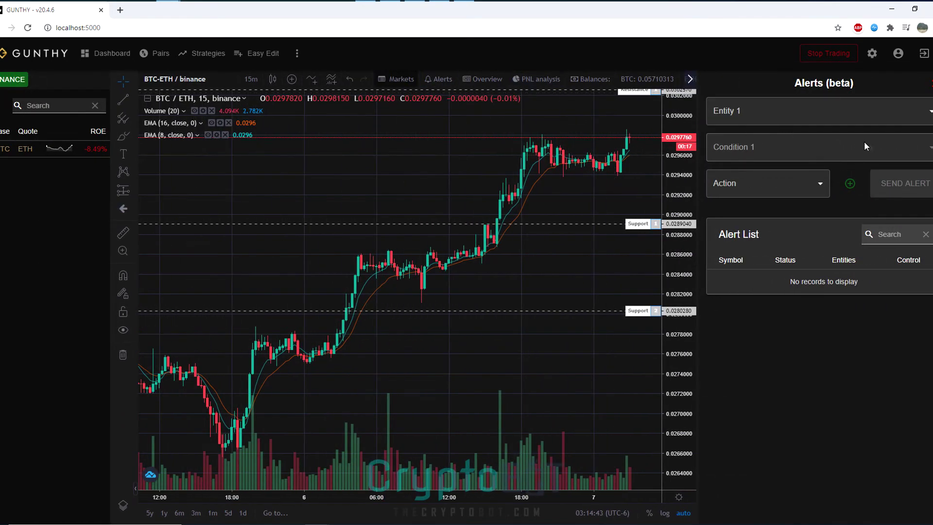
pyautogui.click(818, 186)
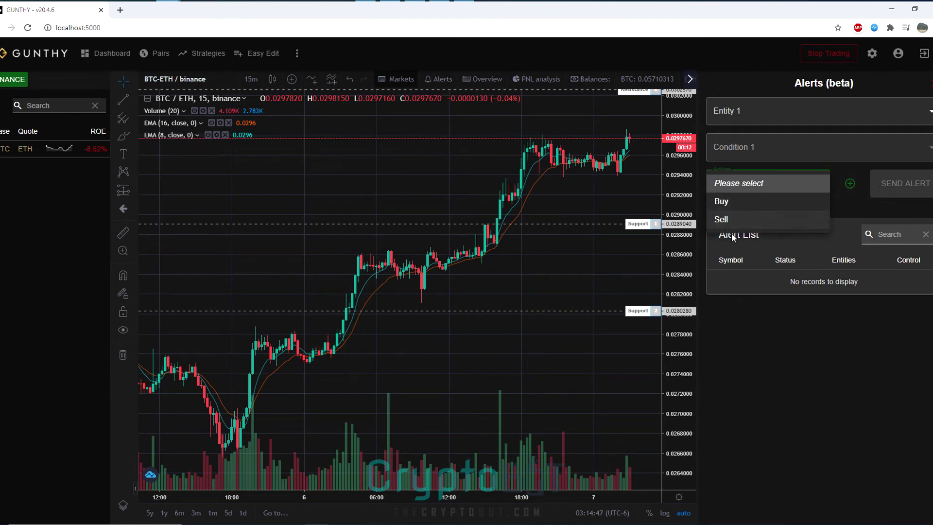
pyautogui.click(801, 361)
pyautogui.scroll(-10, 634, 192)
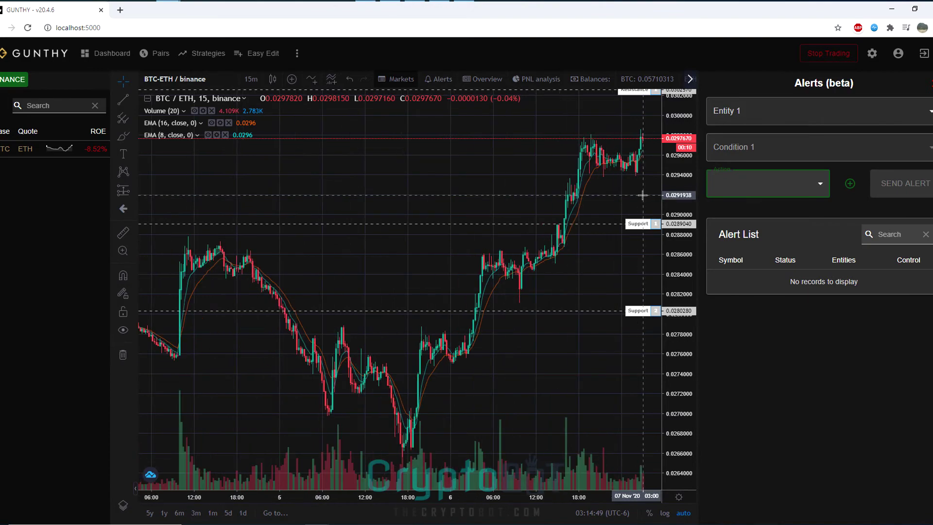
pyautogui.scroll(10, 634, 192)
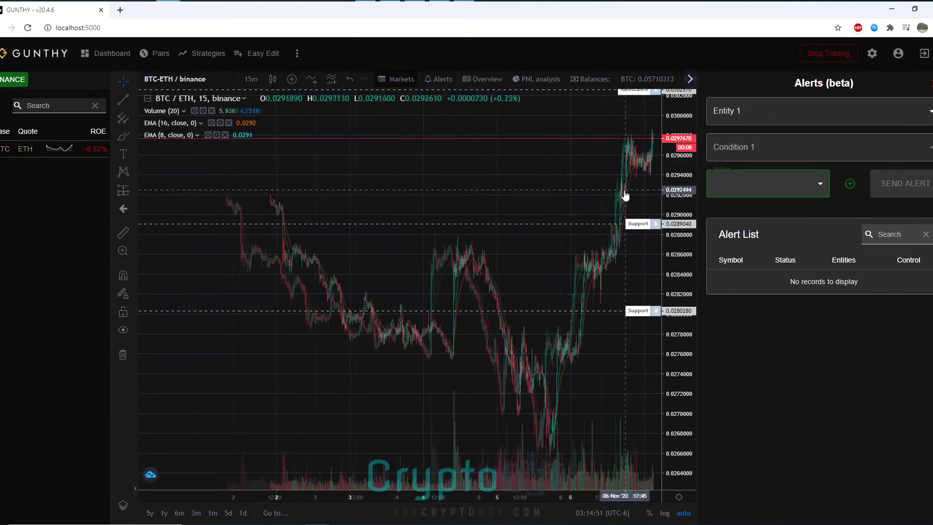
pyautogui.scroll(2, 618, 190)
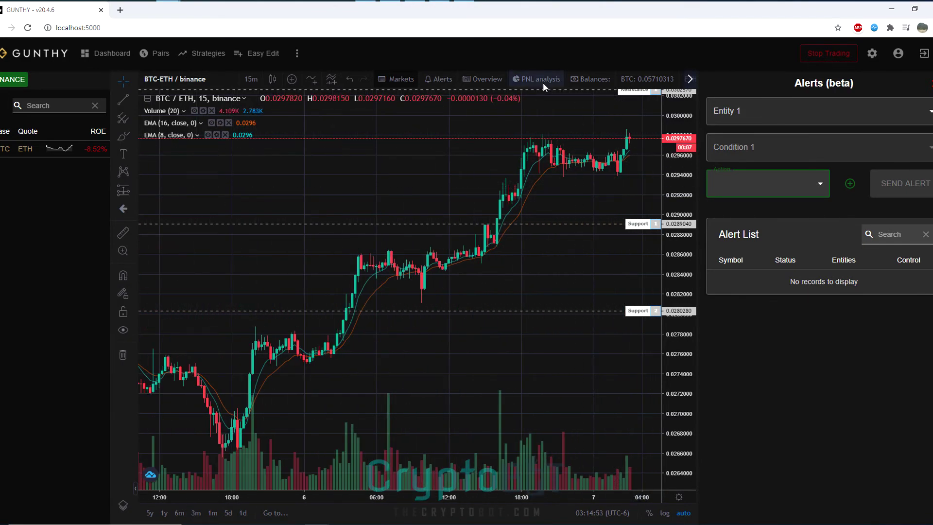
pyautogui.click(488, 80)
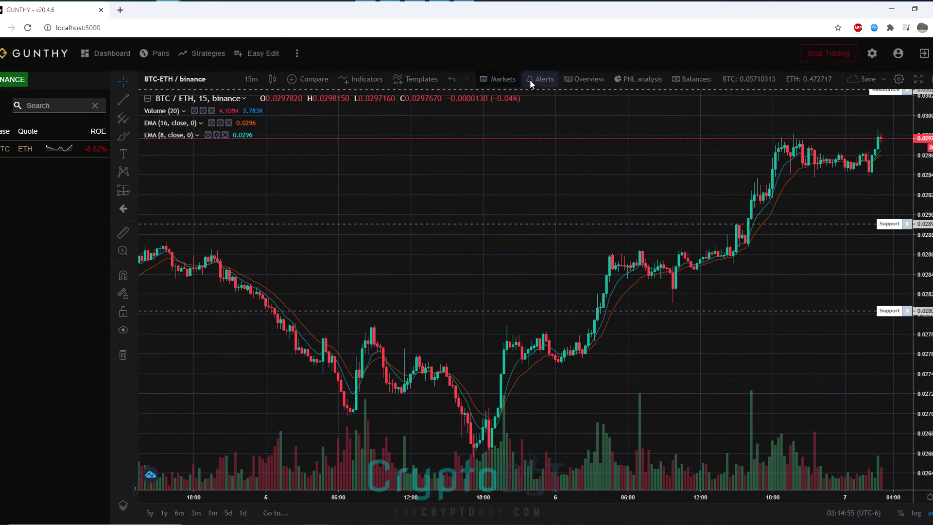
pyautogui.click(626, 82)
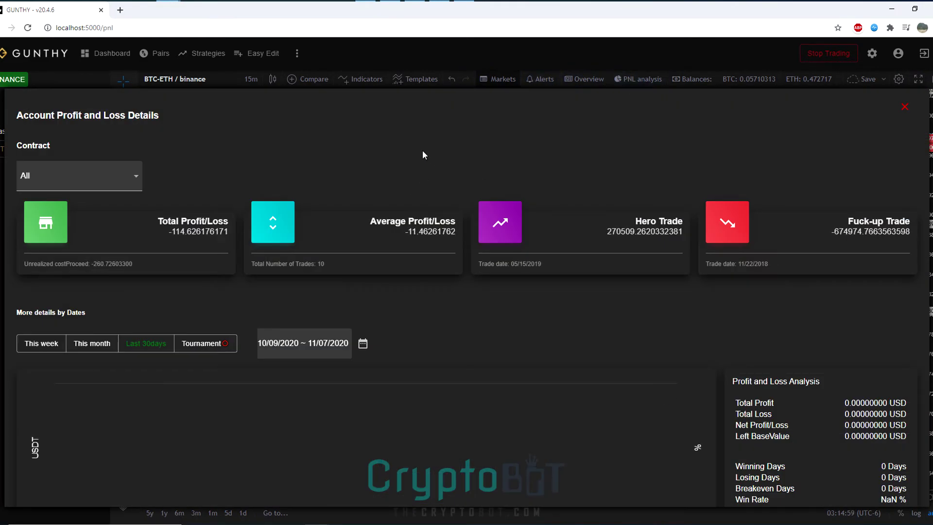
# Scroll through the PnL report, hide the markets sidebar, and close the profit and loss details
pyautogui.scroll(-5, 423, 154)
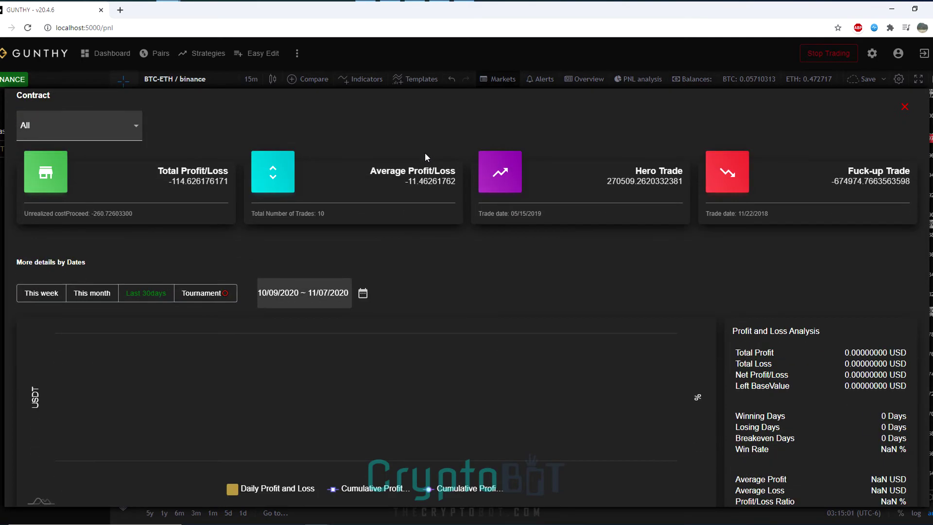
pyautogui.scroll(5, 429, 161)
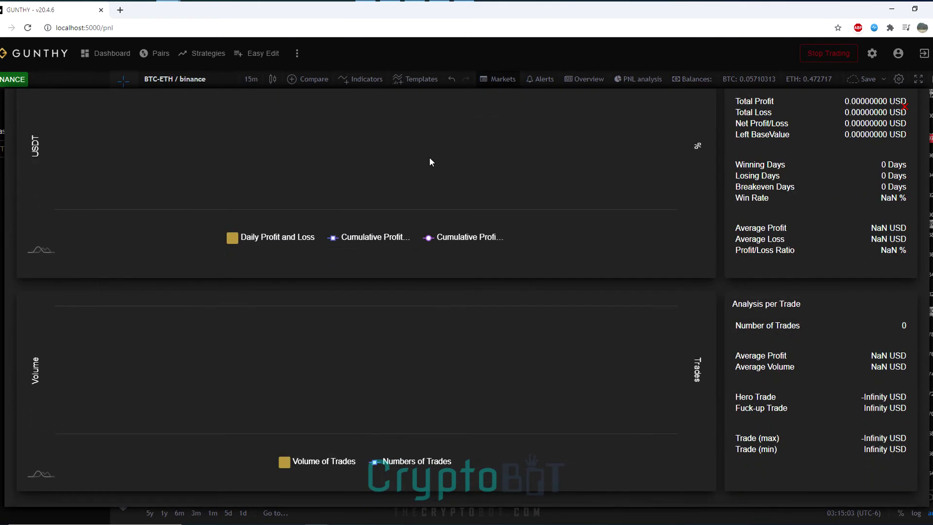
pyautogui.scroll(1, 428, 161)
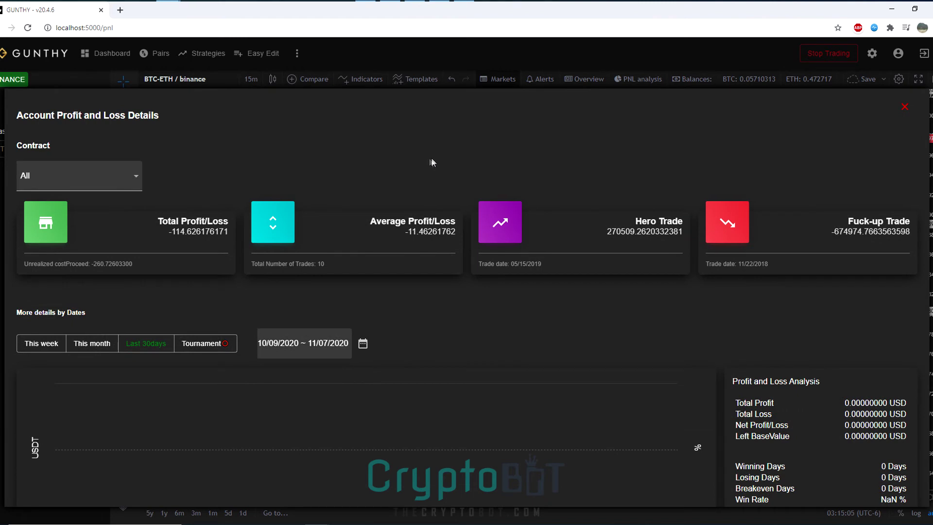
pyautogui.click(497, 80)
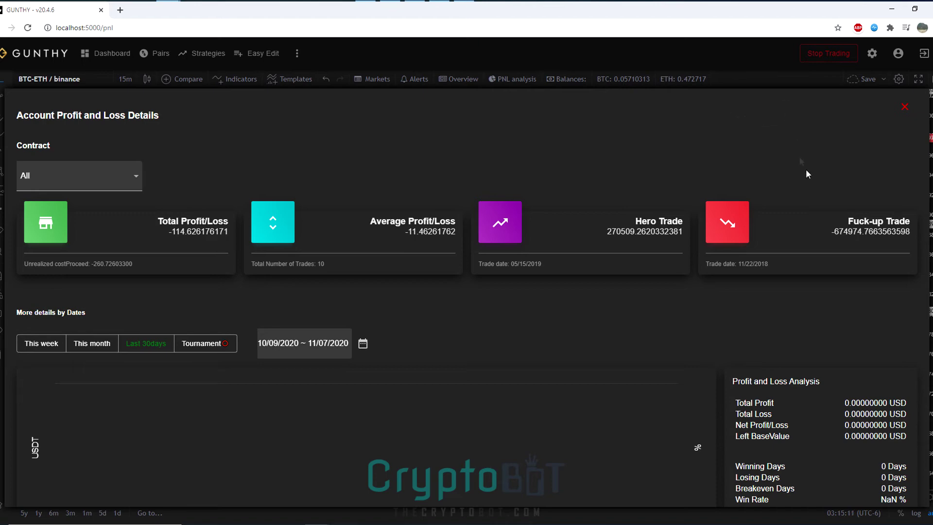
pyautogui.click(904, 106)
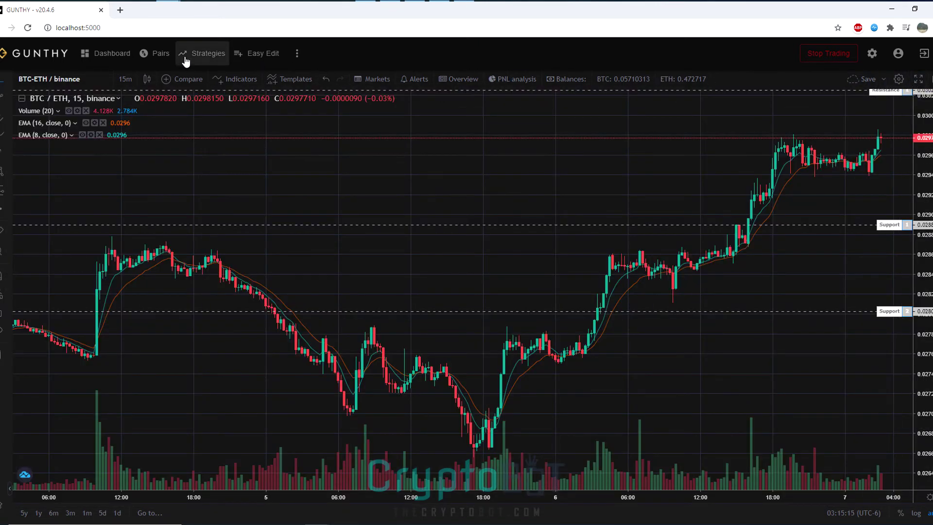
# Check the available exchanges in the pairs setup, close it, and open the Strategies page
pyautogui.click(164, 56)
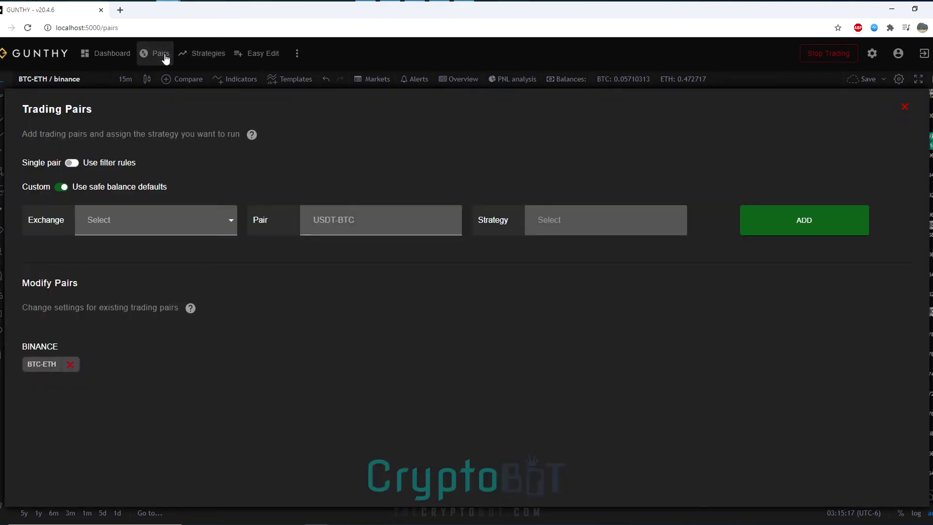
pyautogui.click(165, 229)
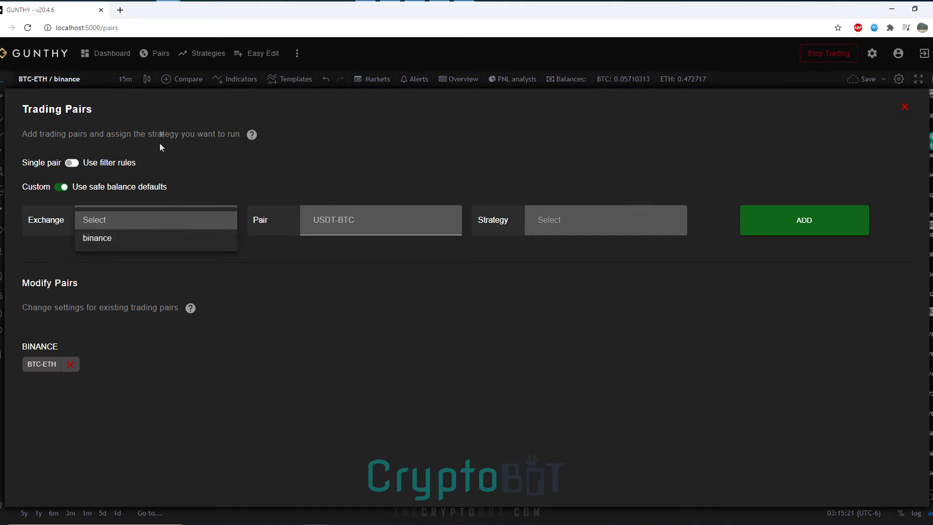
pyautogui.click(155, 62)
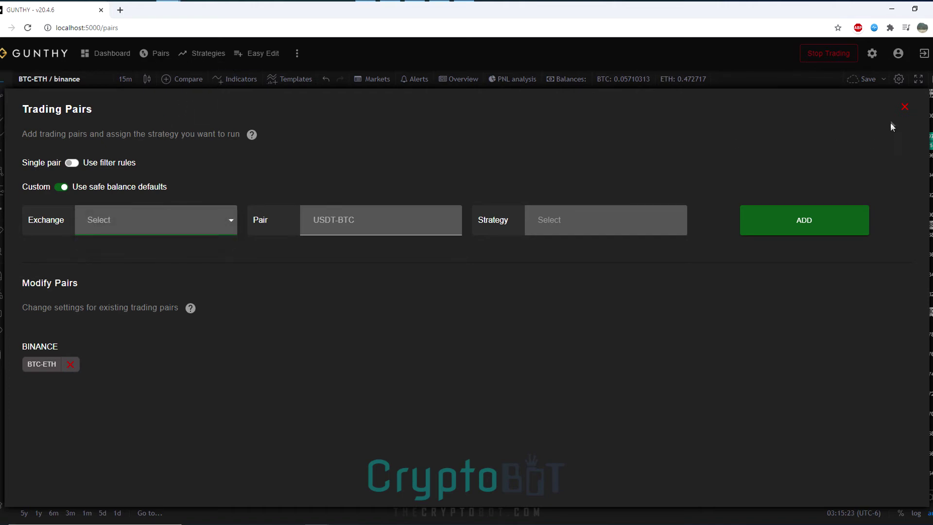
pyautogui.click(904, 106)
pyautogui.click(206, 54)
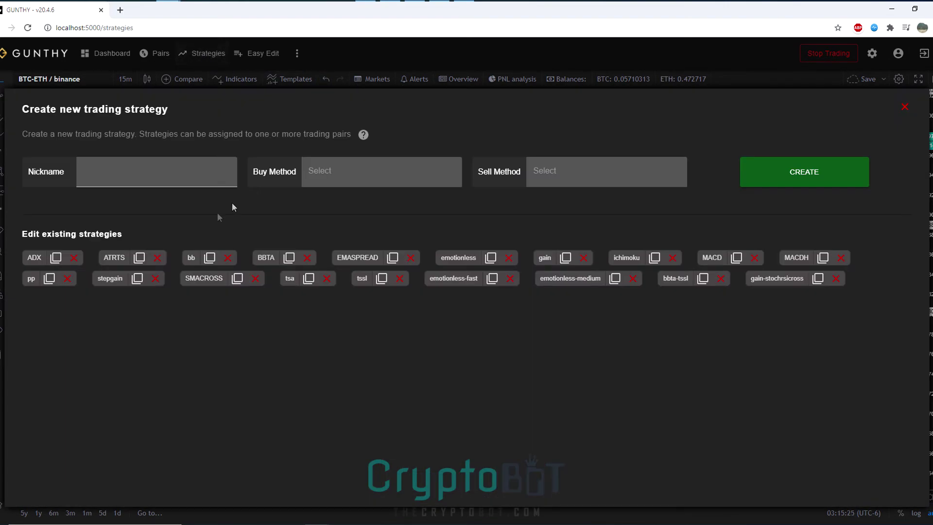
# Open the ATRTS strategy and view its sell, balance, indicator, DCA and reversal settings
pyautogui.click(34, 257)
pyautogui.scroll(-1, 205, 302)
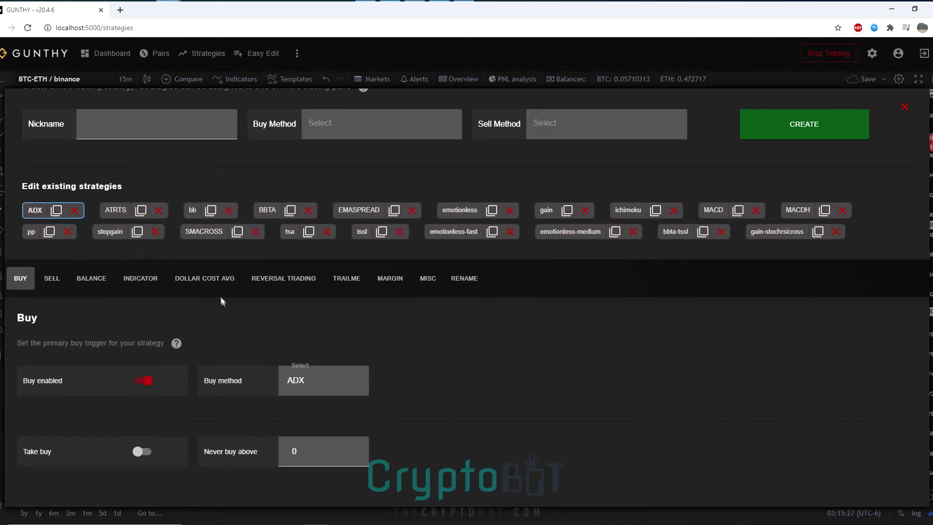
pyautogui.click(115, 209)
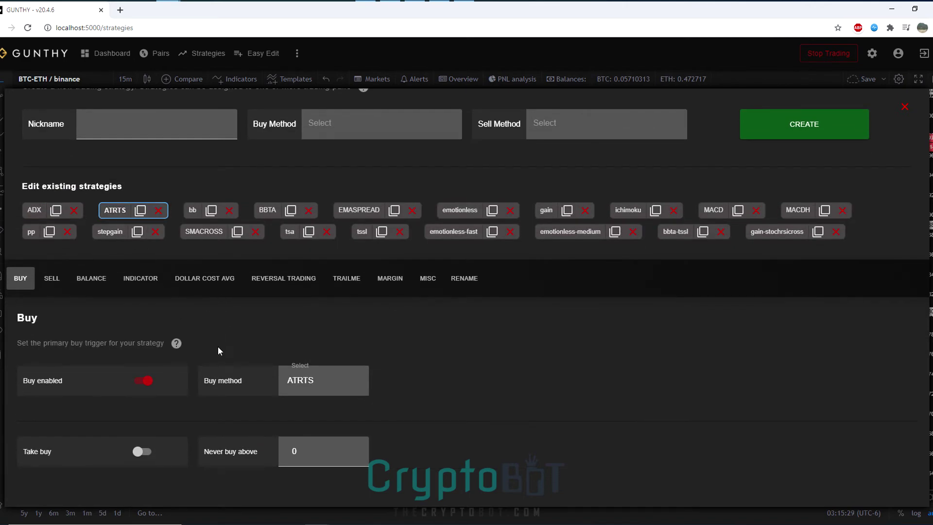
pyautogui.click(47, 281)
pyautogui.click(90, 281)
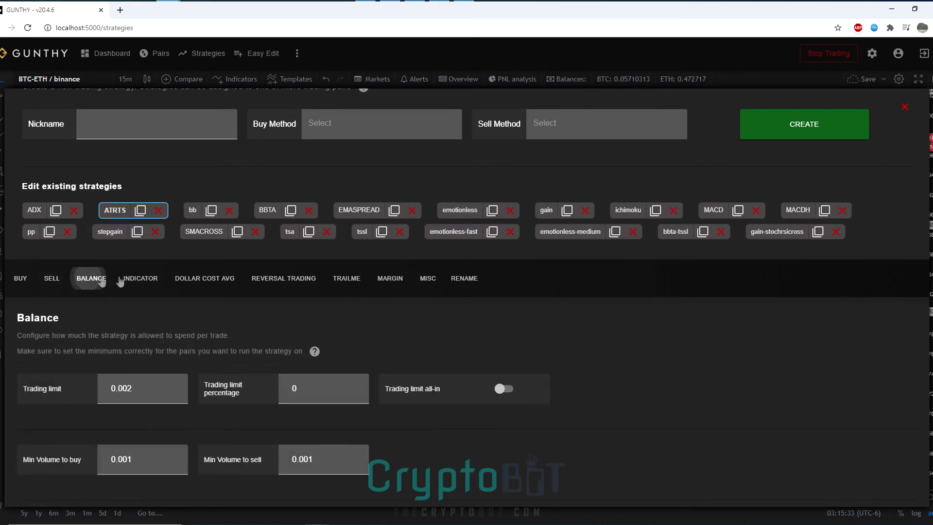
pyautogui.click(144, 284)
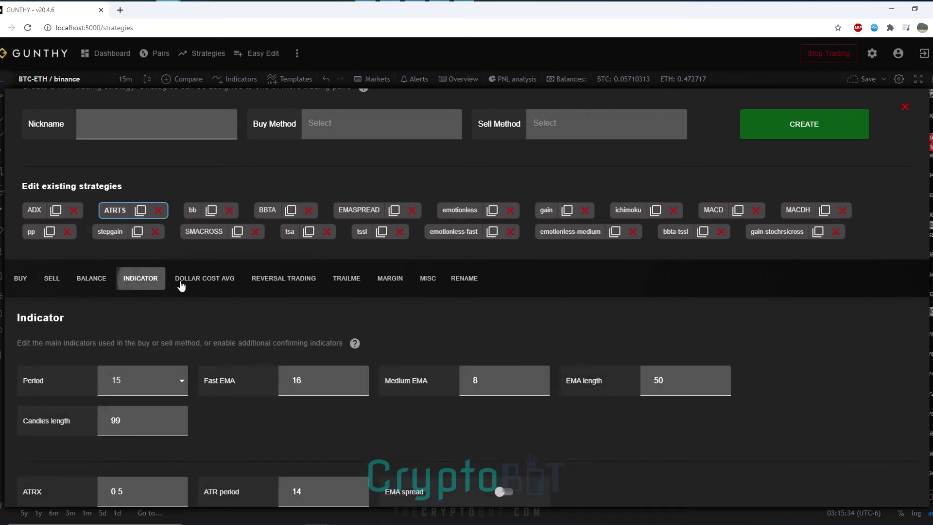
pyautogui.click(218, 281)
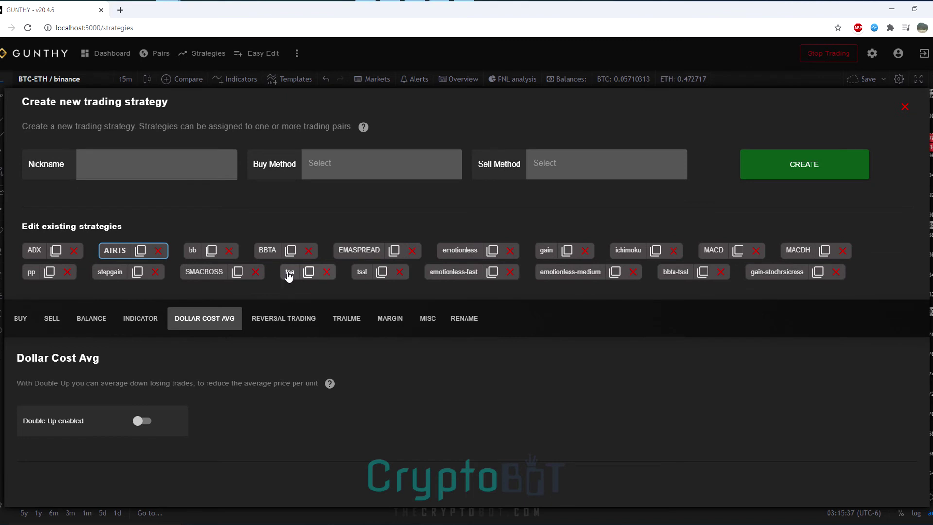
pyautogui.click(282, 322)
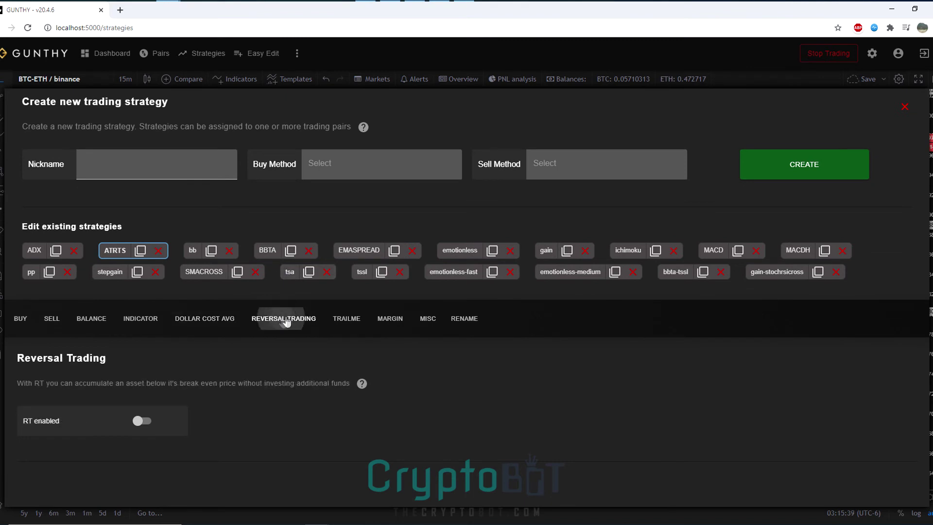
# View the ATRTS TrailMe, Margin, Misc and Rename sections, then close the strategy editor
pyautogui.click(348, 323)
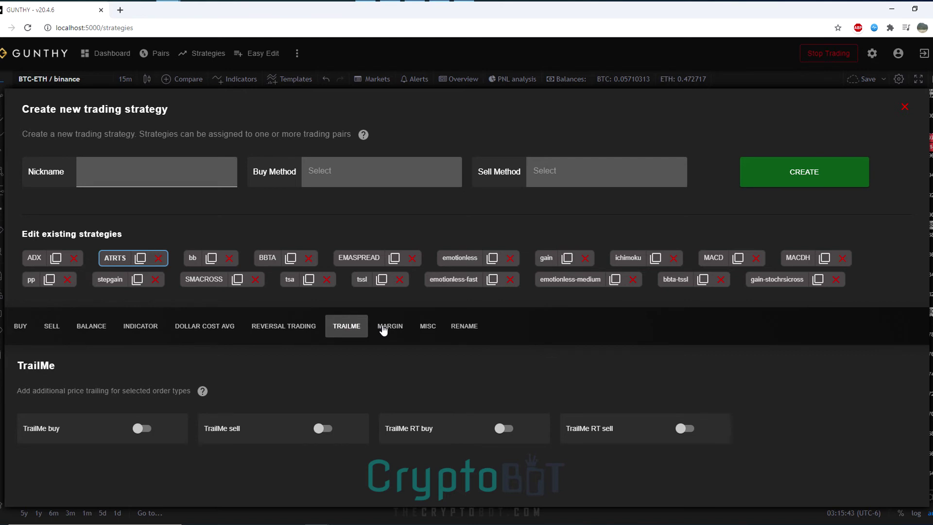
pyautogui.click(383, 330)
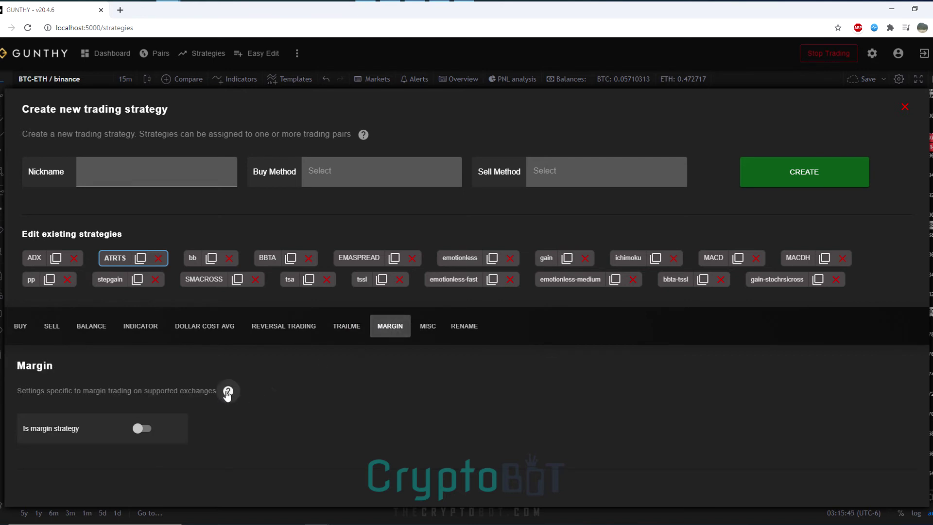
pyautogui.click(427, 329)
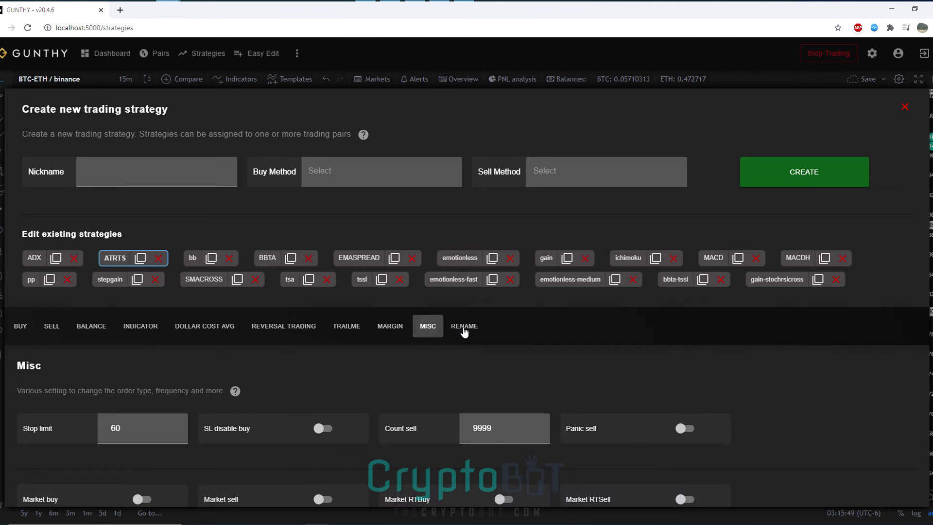
pyautogui.click(464, 326)
pyautogui.press('Escape')
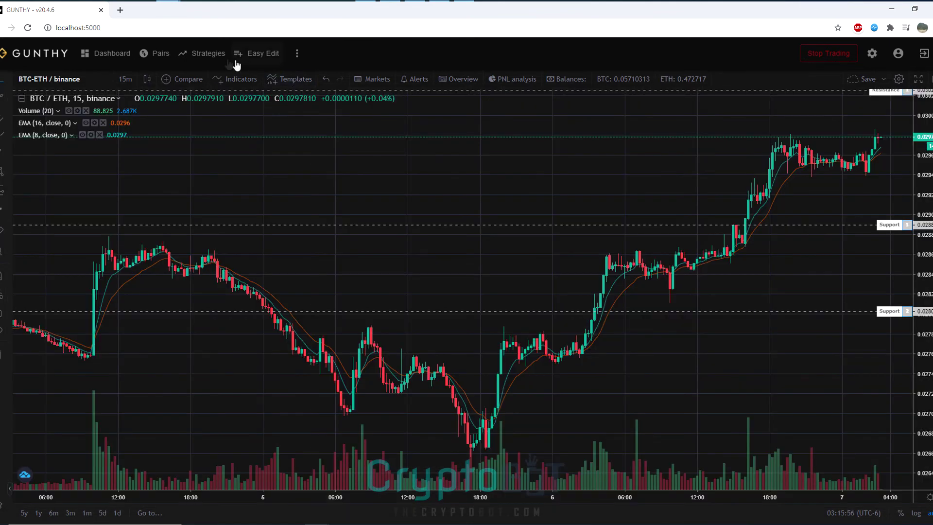
pyautogui.click(237, 60)
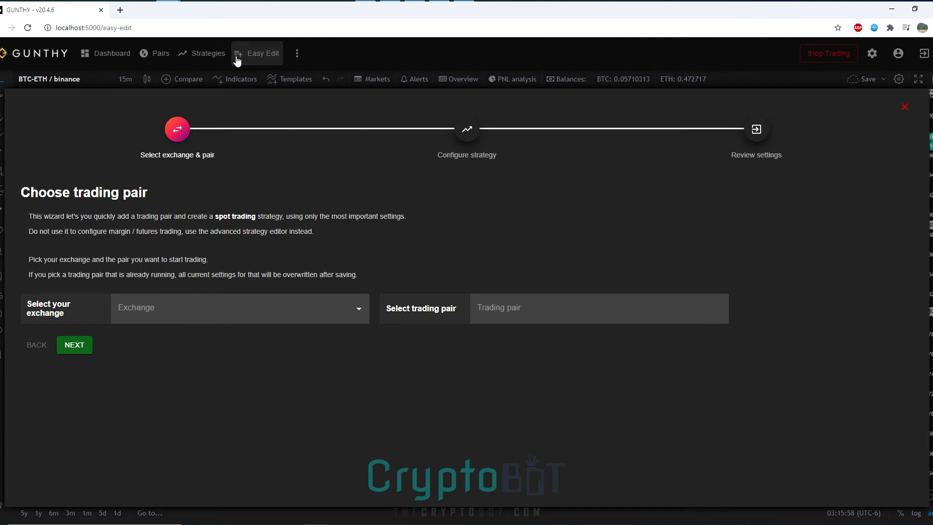
pyautogui.click(330, 310)
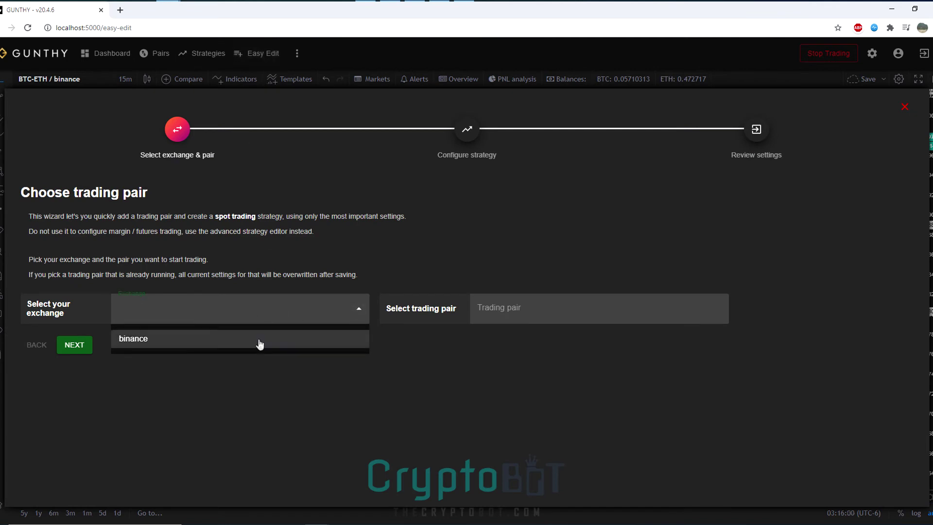
pyautogui.click(261, 343)
pyautogui.click(547, 310)
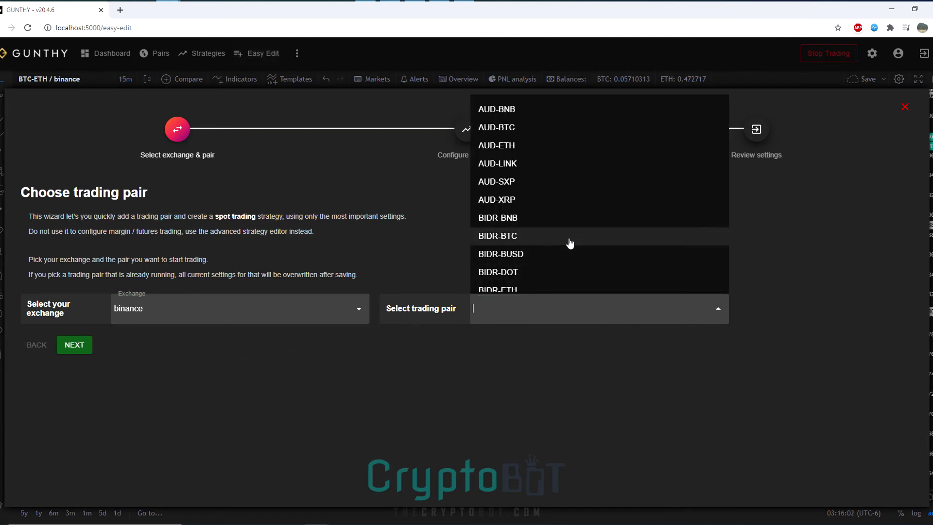
pyautogui.scroll(-2, 570, 243)
pyautogui.scroll(-3, 569, 243)
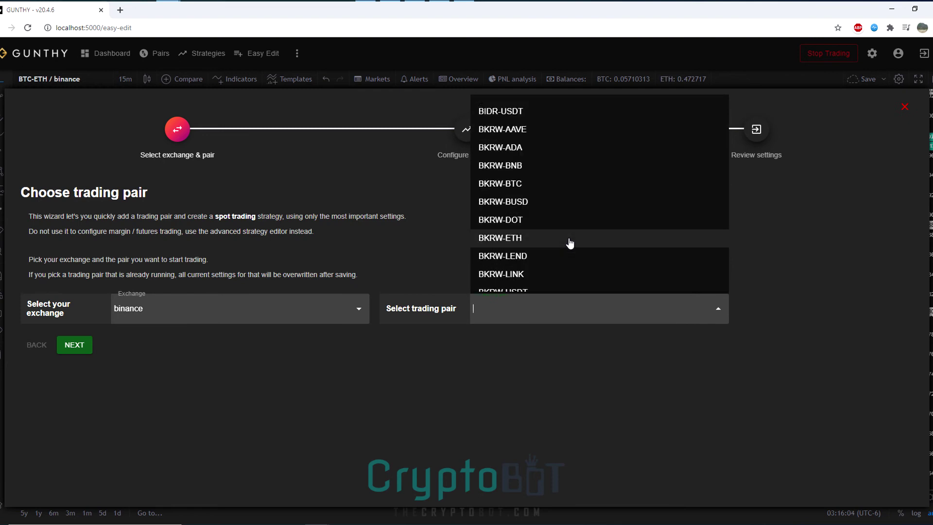
pyautogui.scroll(-2, 624, 240)
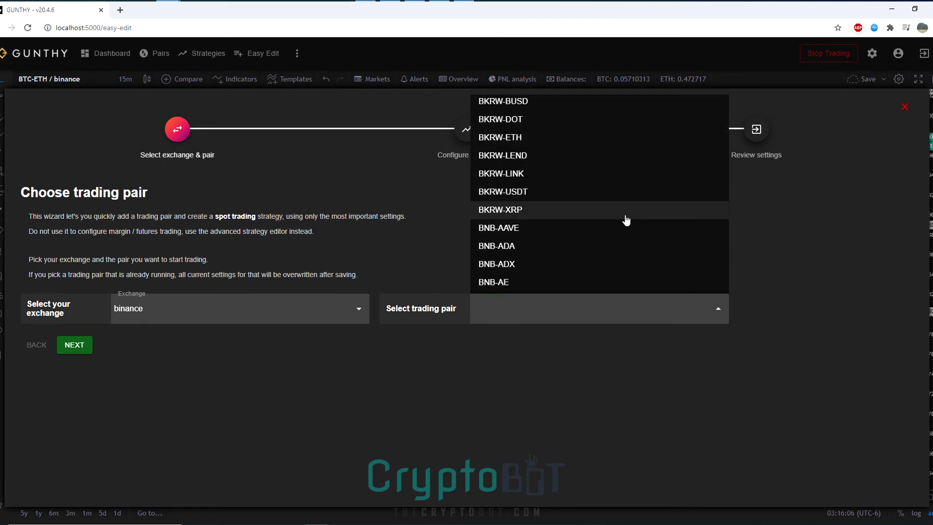
pyautogui.scroll(-1, 626, 220)
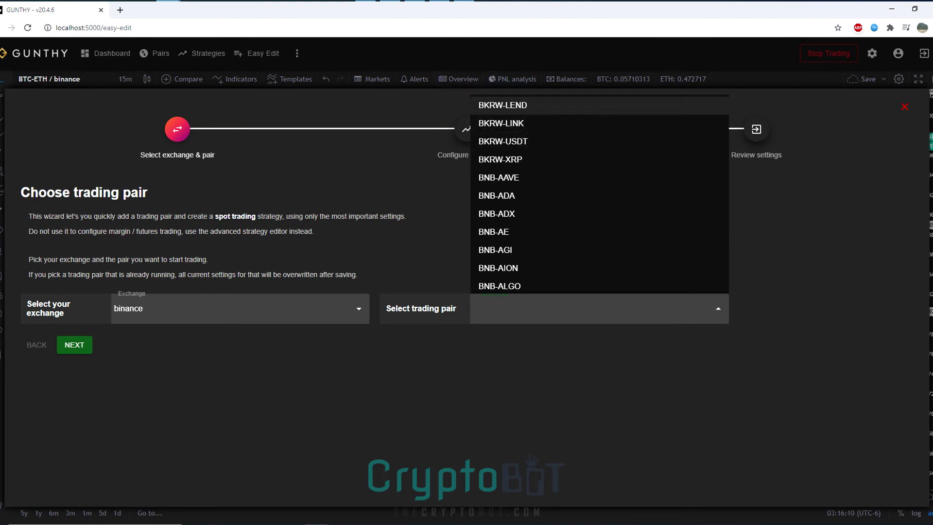
pyautogui.scroll(-3, 579, 110)
# Close the quick setup wizard, view the extra options menu, then open the Dashboard
pyautogui.click(899, 108)
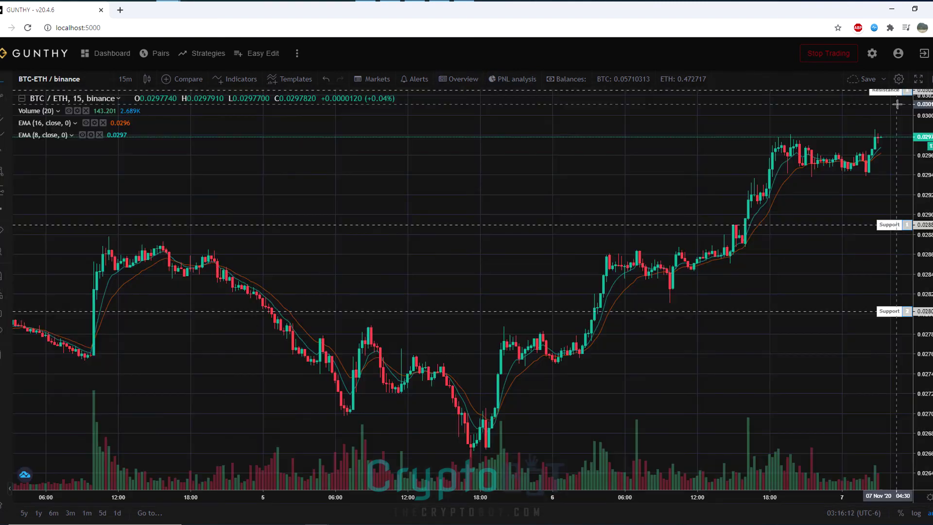
pyautogui.click(297, 54)
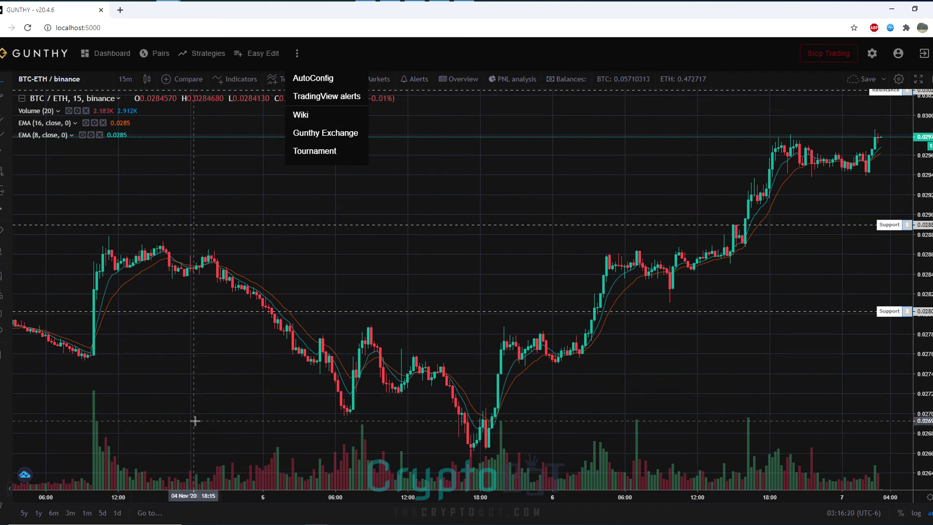
pyautogui.click(102, 54)
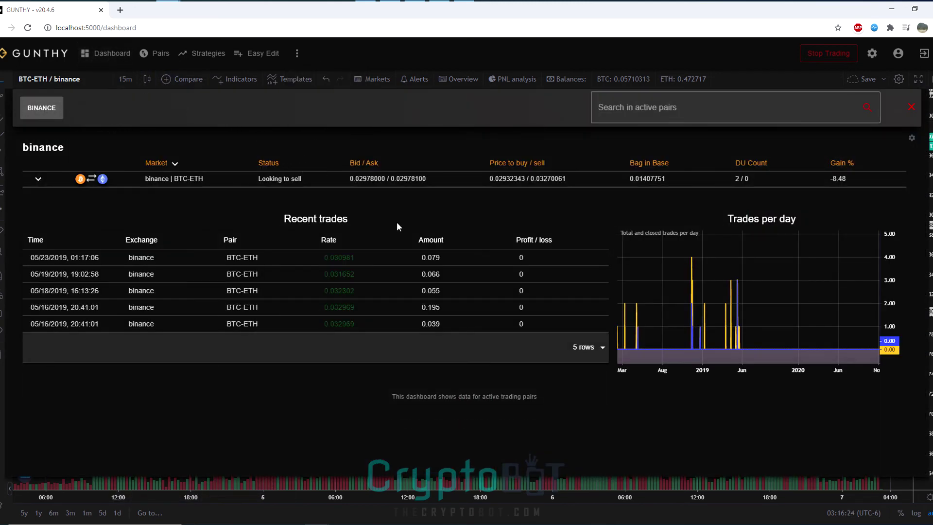
# Zoom the Trades per day chart, expand and collapse the BTC-ETH row twice, then close the Dashboard
pyautogui.scroll(5, 622, 320)
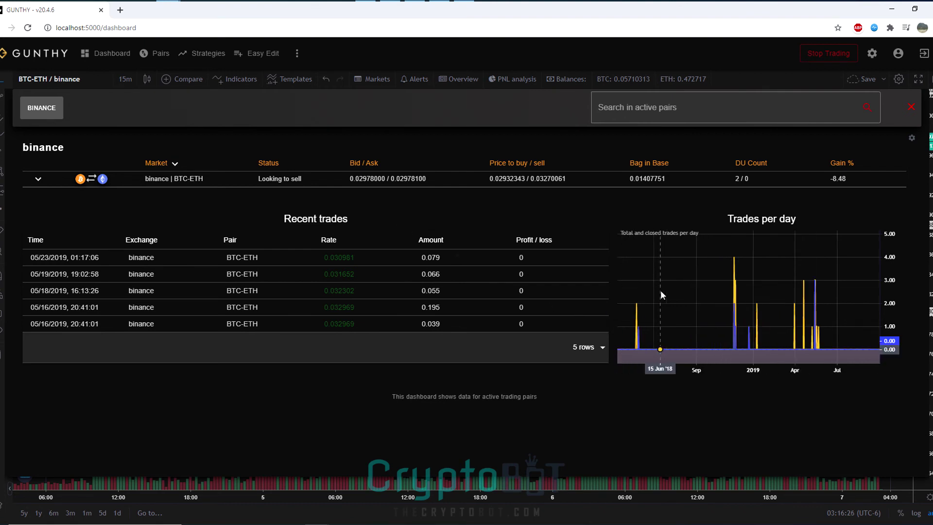
pyautogui.scroll(3, 701, 284)
pyautogui.scroll(-2, 701, 284)
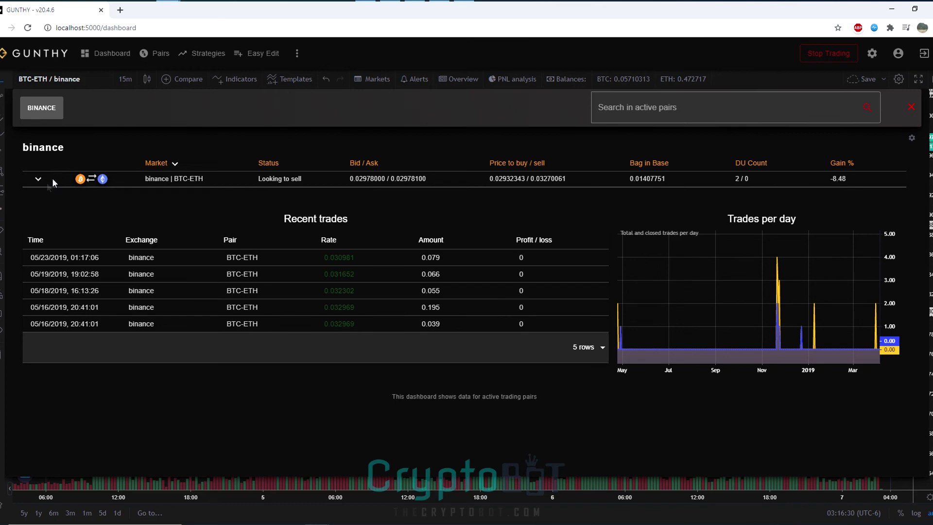
pyautogui.click(38, 180)
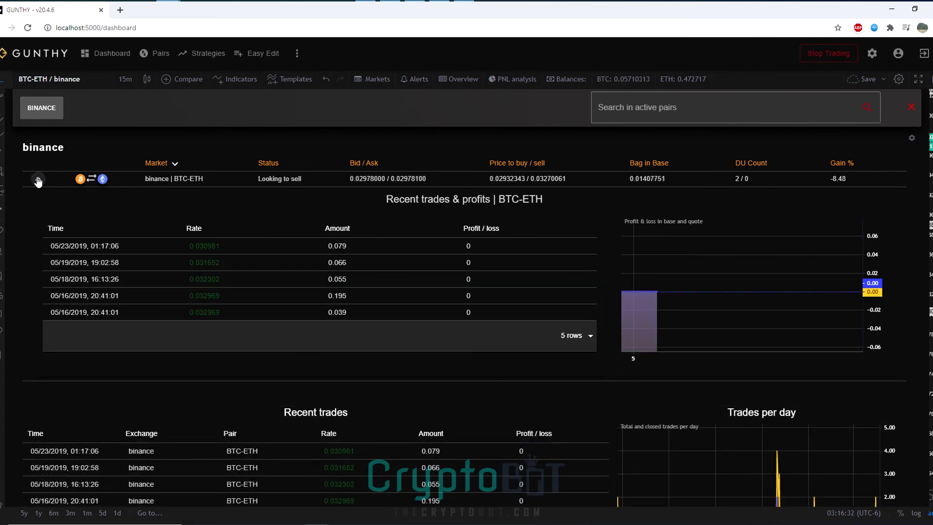
pyautogui.click(38, 180)
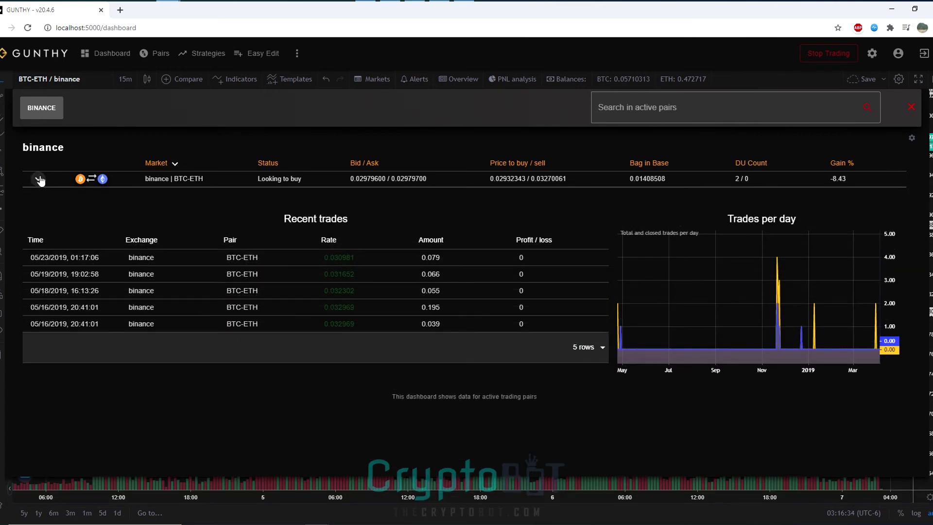
pyautogui.click(38, 180)
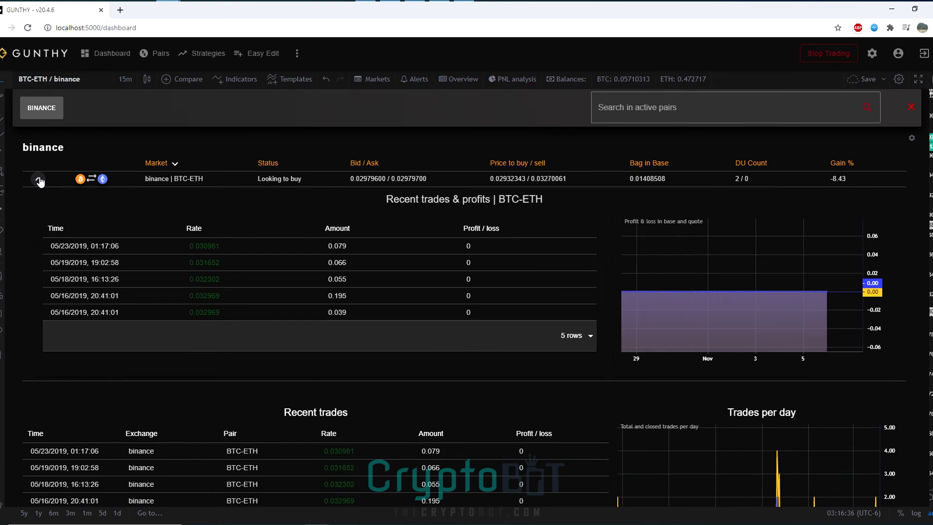
pyautogui.click(39, 179)
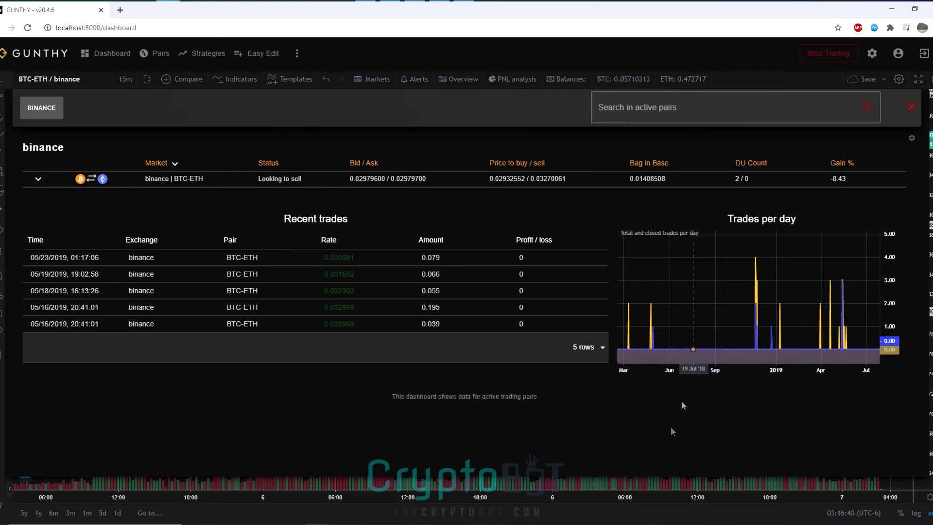
pyautogui.click(911, 107)
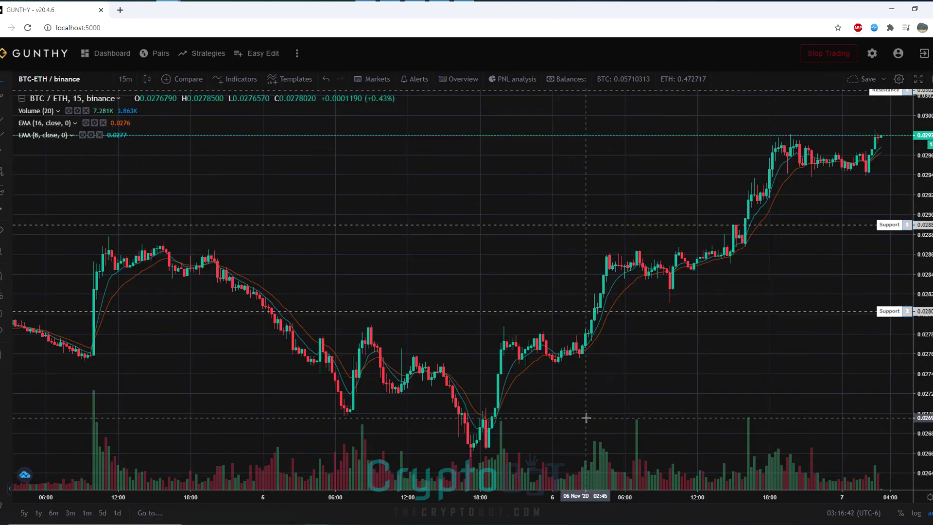
# Zoom the BTC-ETH chart far out, then bring the gunthy-win.exe console forward and move it up-left
pyautogui.scroll(-5, 647, 398)
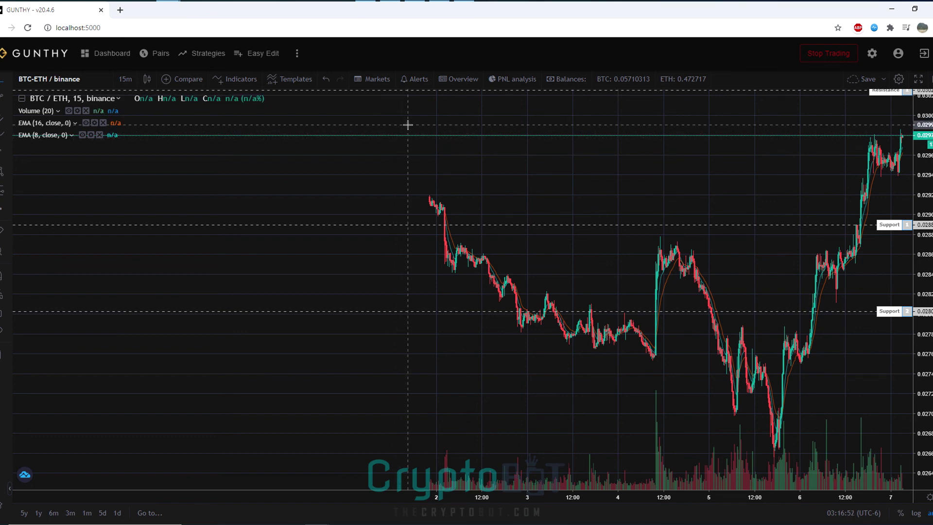
pyautogui.scroll(-5, 408, 125)
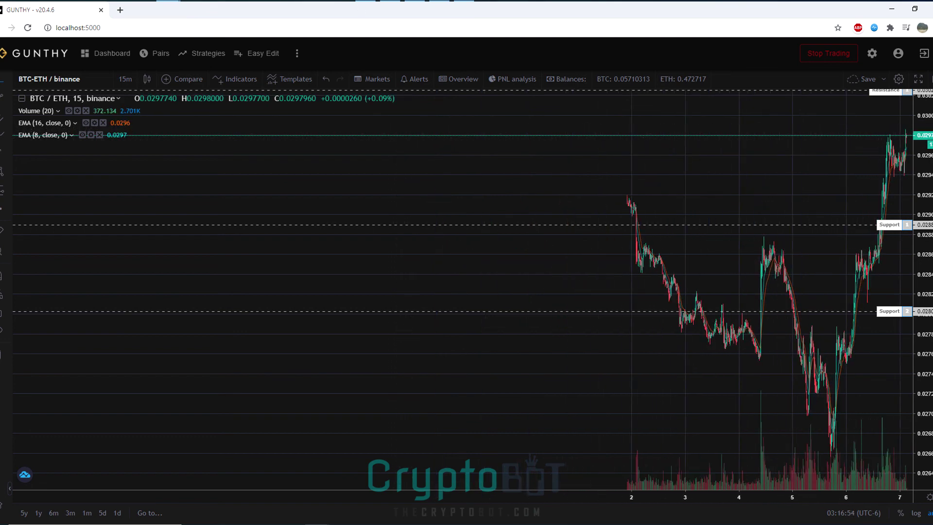
pyautogui.scroll(-5, 568, 281)
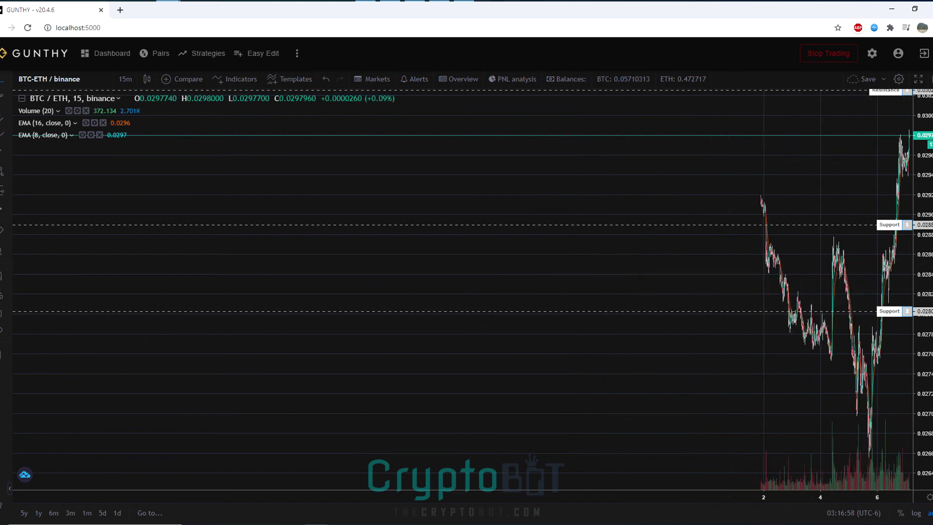
pyautogui.hotkey('alt', 'Tab')
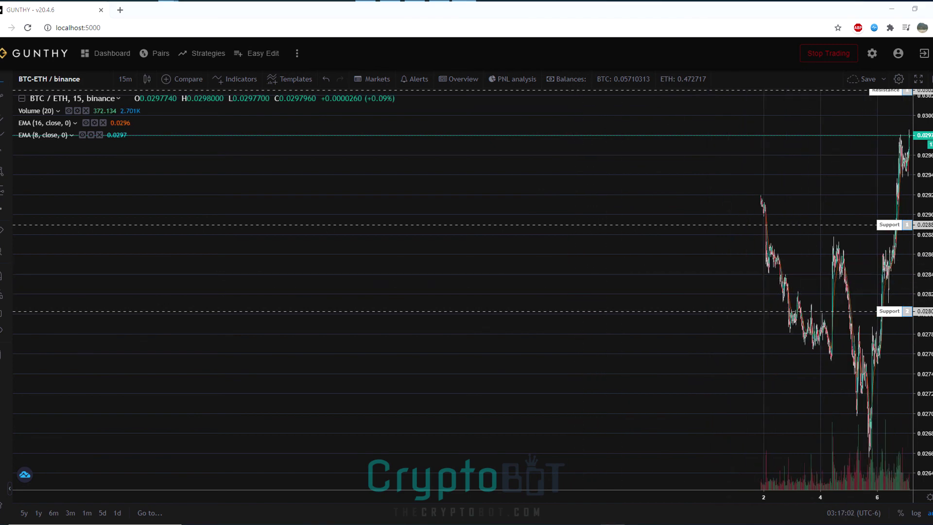
pyautogui.moveTo(558, 200); pyautogui.dragTo(422, 130)
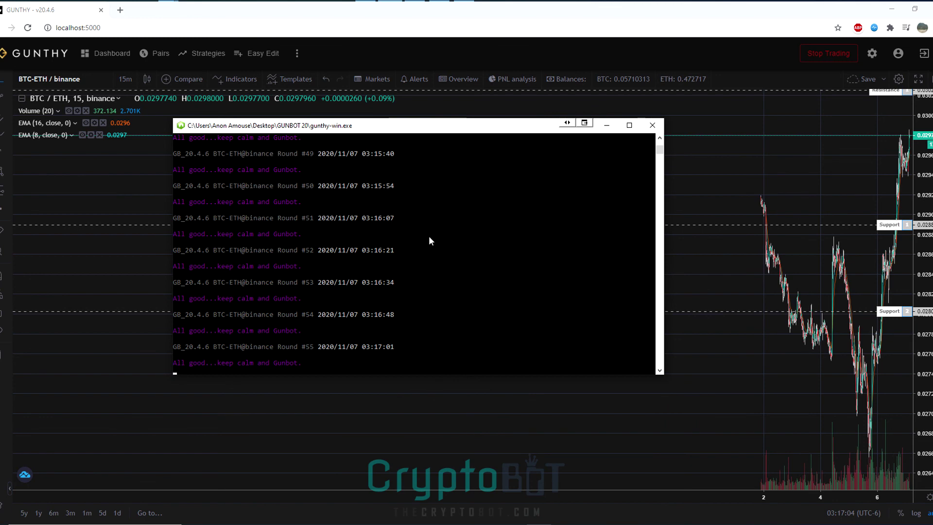